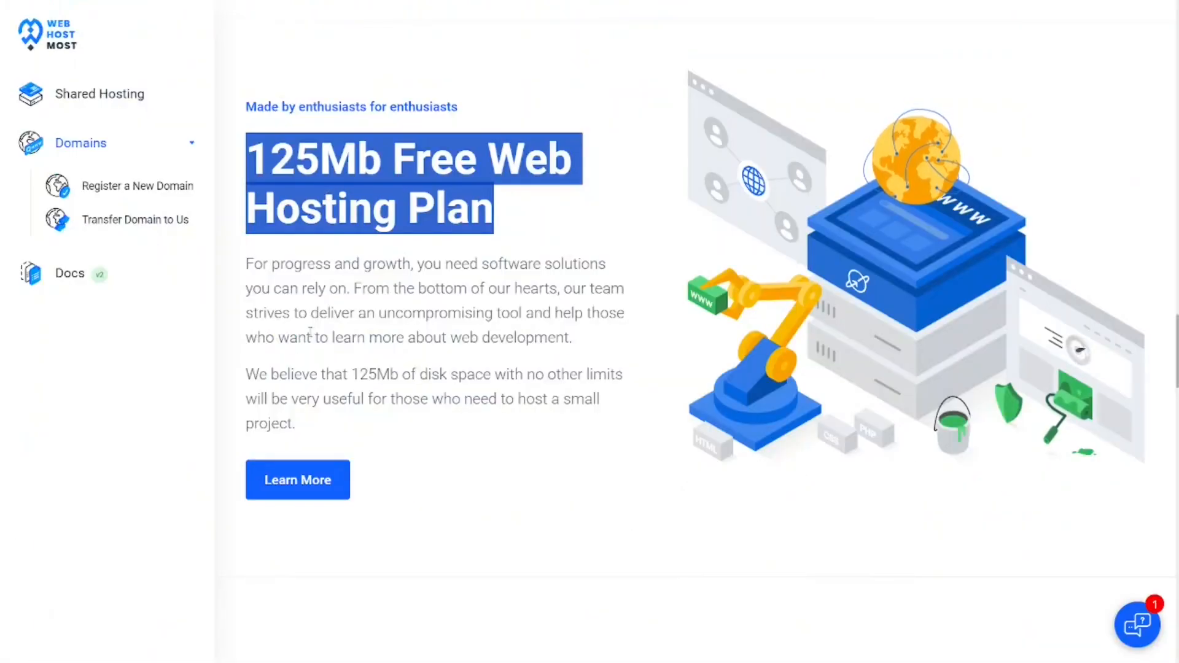
- Open the details of the 125Mb free web hosting plan and start a free order for it
{"action": "left_click", "coordinate": [440, 519]}
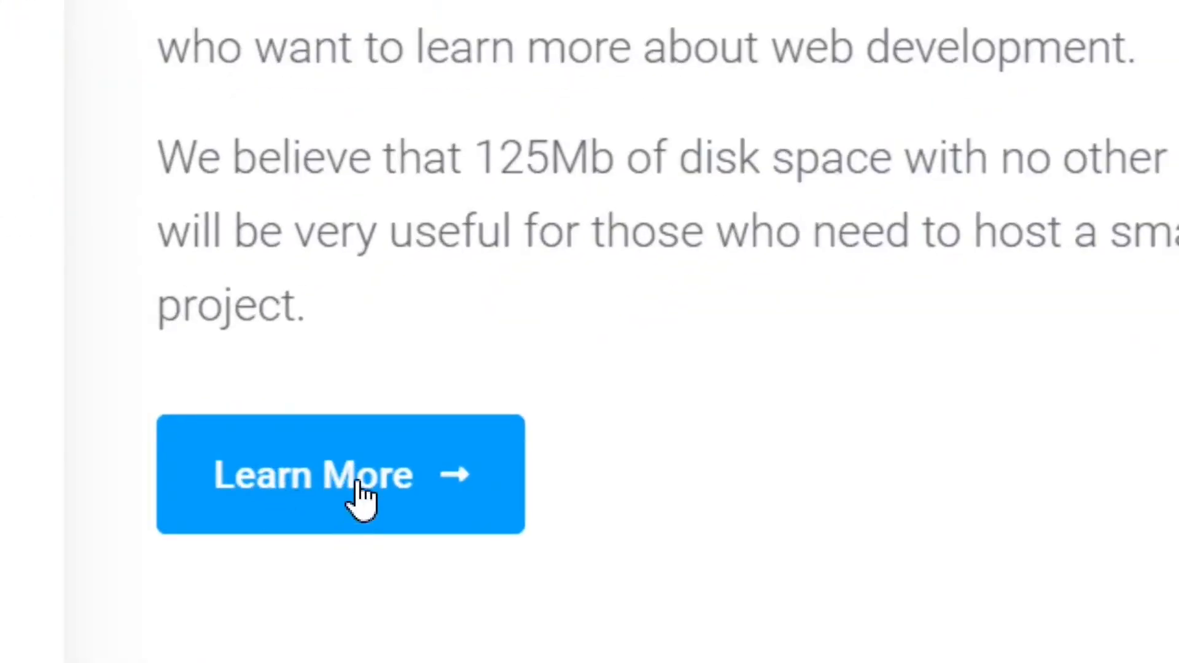
{"action": "left_click", "coordinate": [361, 483]}
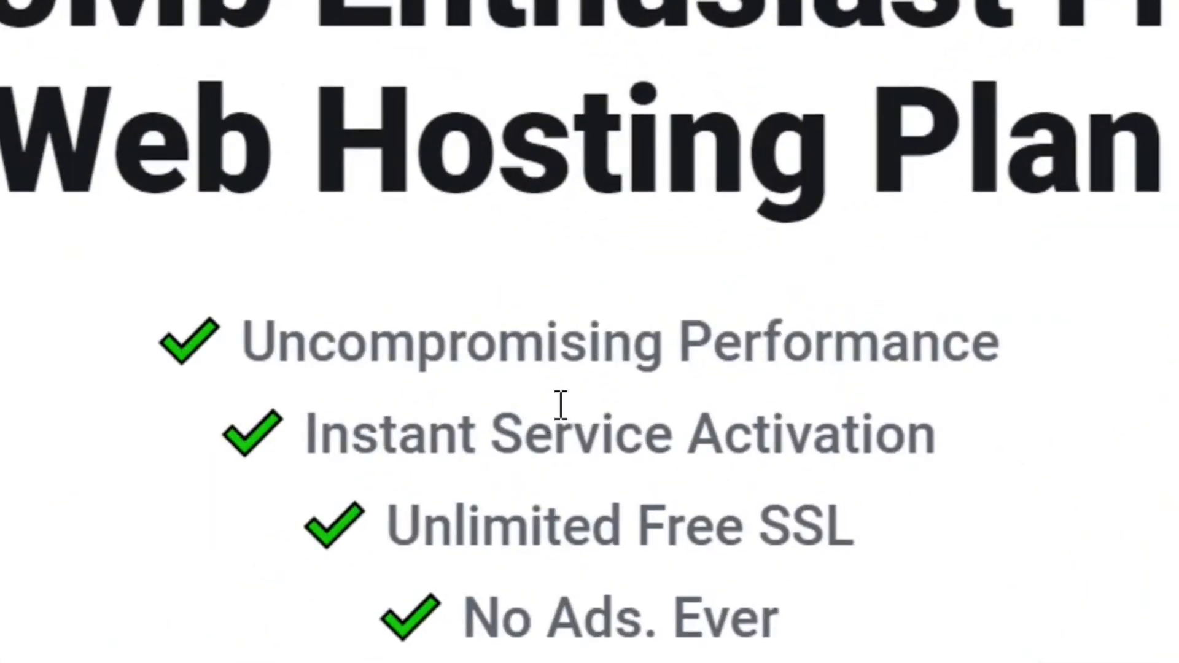
{"action": "scroll", "coordinate": [697, 590], "scroll_direction": "down", "scroll_amount": 3}
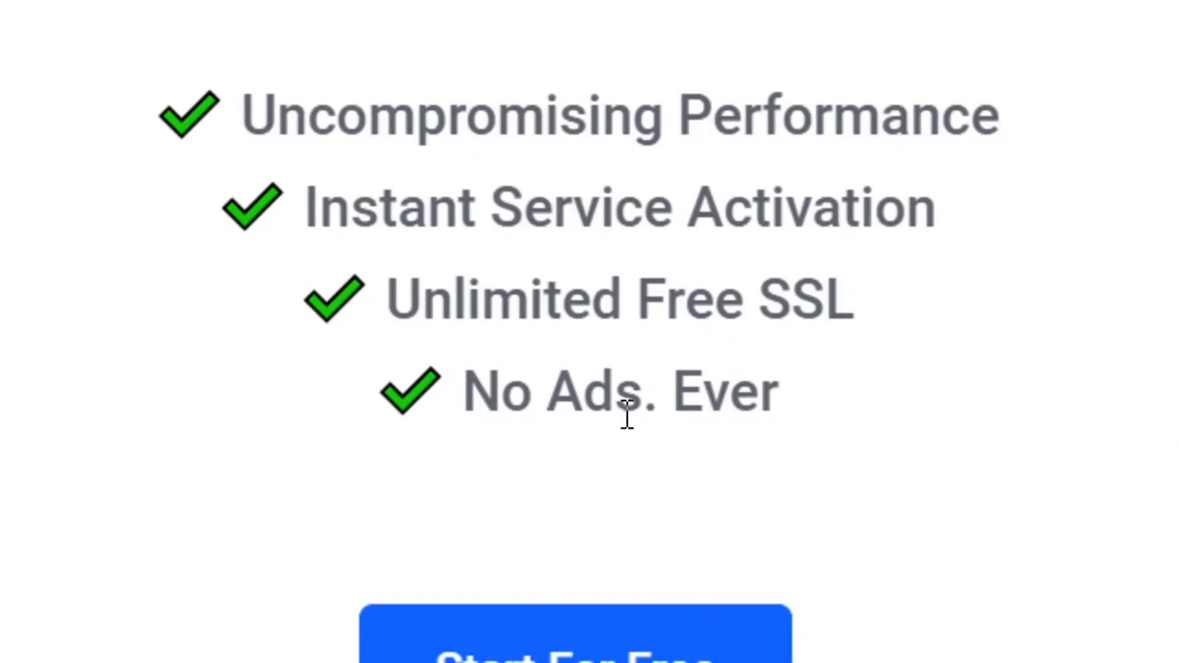
{"action": "scroll", "coordinate": [578, 565], "scroll_direction": "down", "scroll_amount": 2}
{"action": "scroll", "coordinate": [627, 492], "scroll_direction": "down", "scroll_amount": 2}
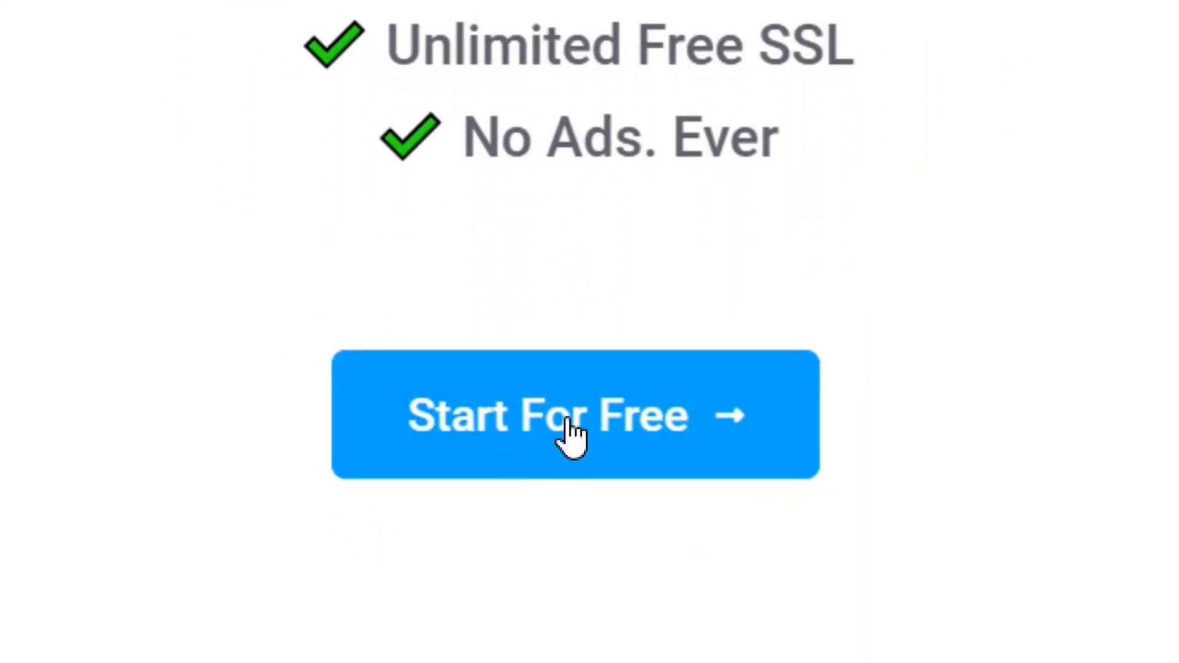
{"action": "left_click", "coordinate": [571, 433]}
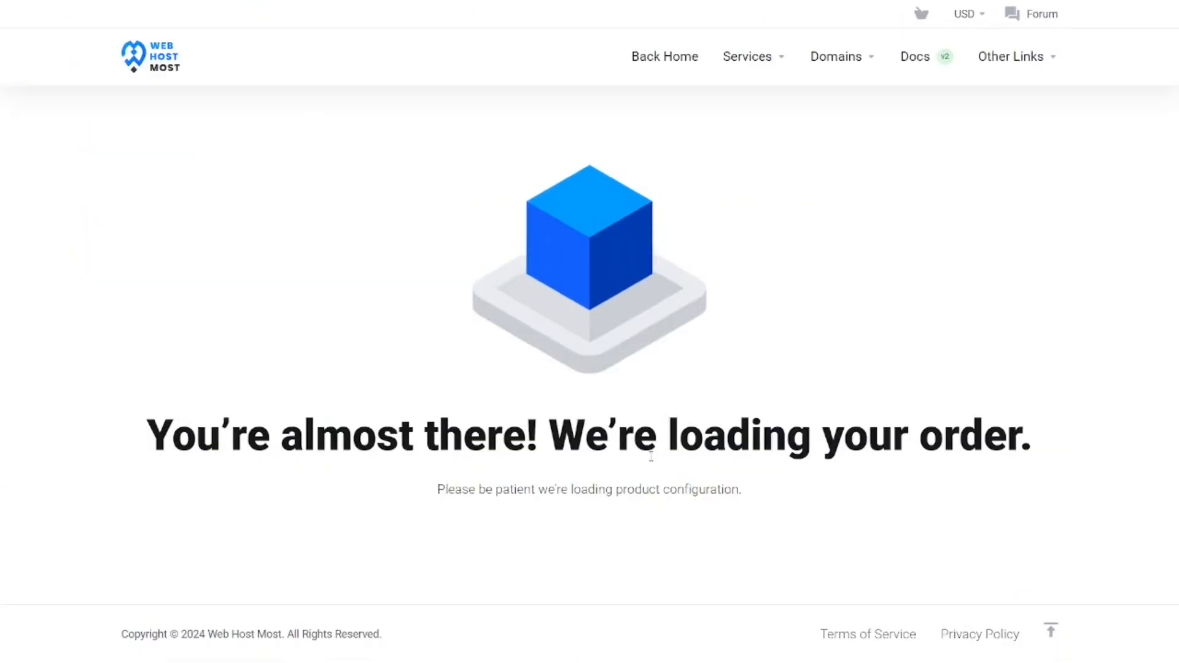
- Review the 125Mb Forever Free Plan order and agree to the Terms of Service
{"action": "scroll", "coordinate": [539, 194], "scroll_direction": "down", "scroll_amount": 3}
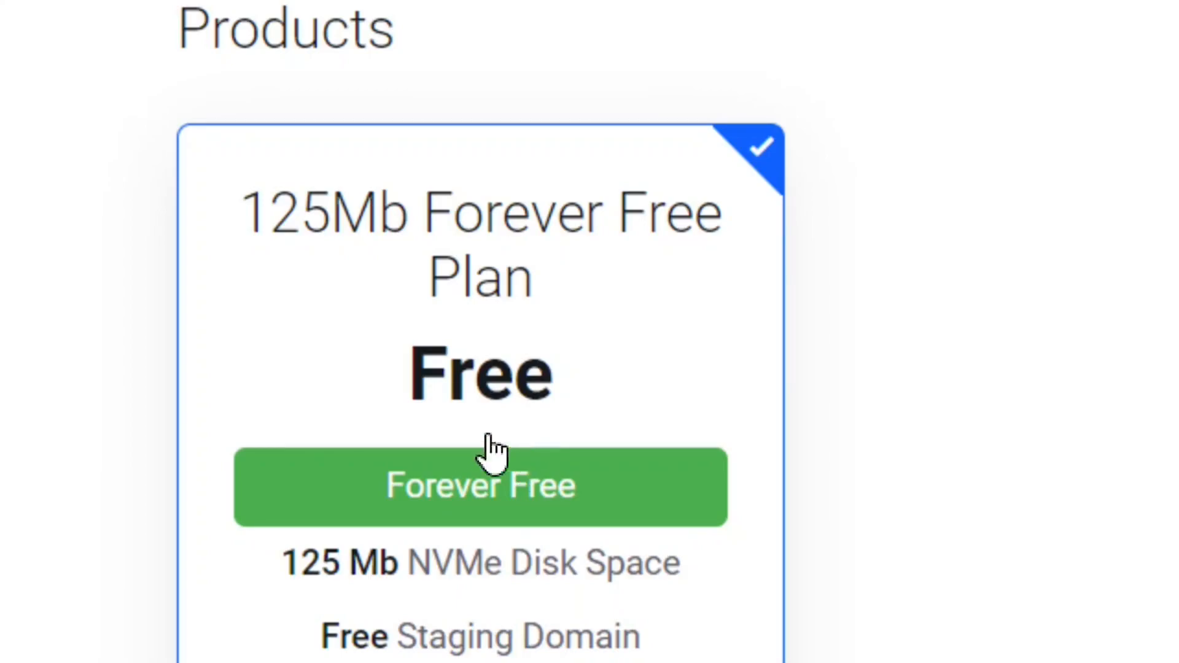
{"action": "scroll", "coordinate": [548, 606], "scroll_direction": "down", "scroll_amount": 3}
{"action": "scroll", "coordinate": [547, 606], "scroll_direction": "down", "scroll_amount": 2}
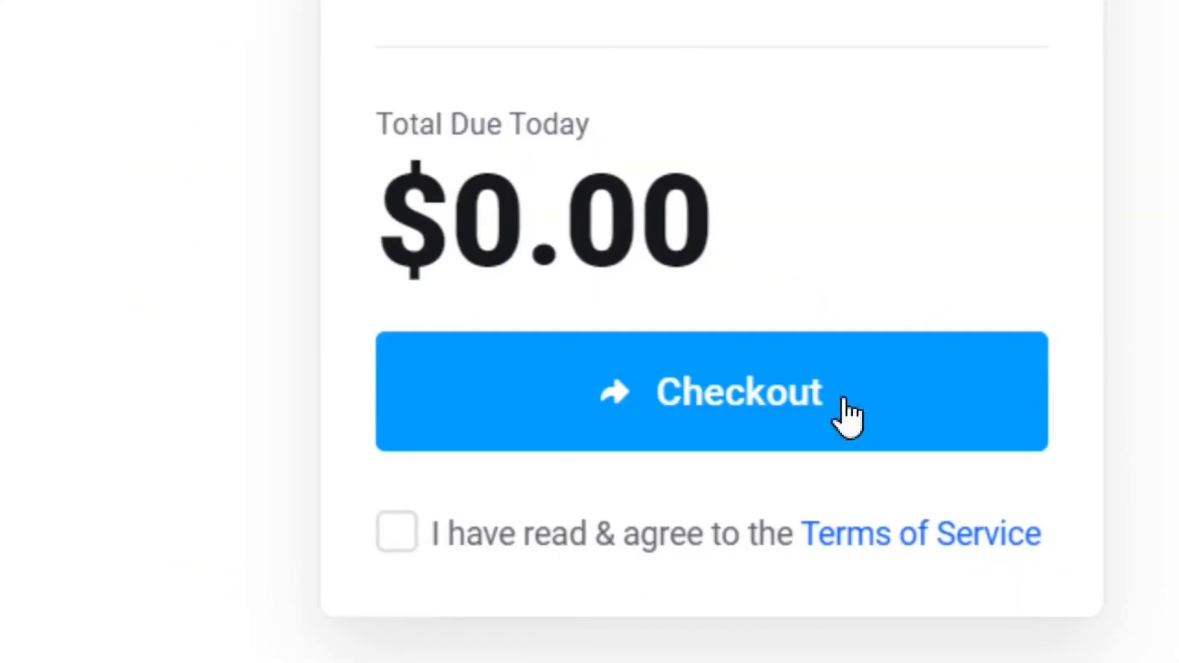
{"action": "left_click", "coordinate": [399, 536]}
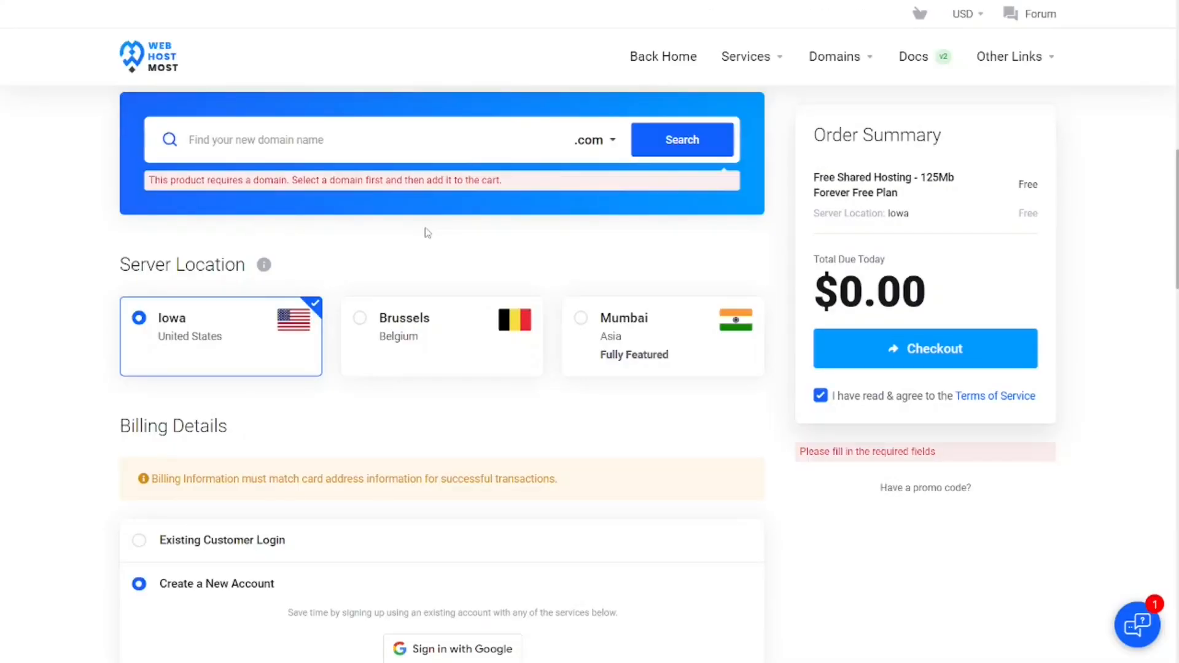
- Search for the new domain name "bloggingtoolsplus" with the .com extension
{"action": "scroll", "coordinate": [195, 237], "scroll_direction": "up", "scroll_amount": 1}
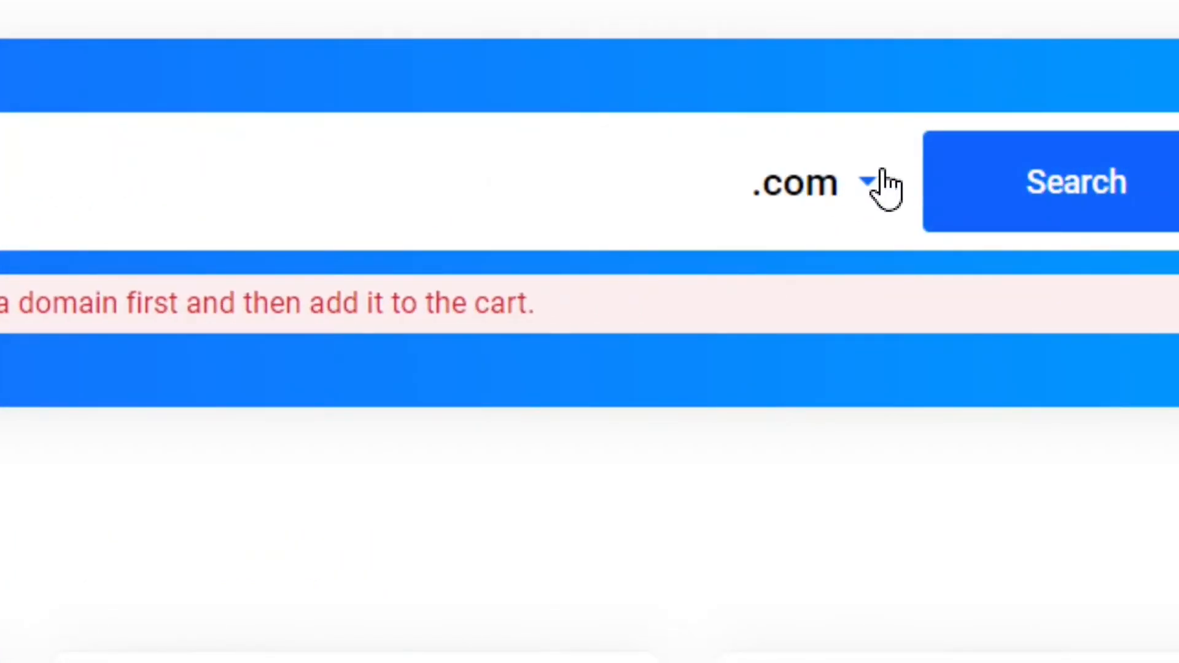
{"action": "left_click", "coordinate": [884, 185]}
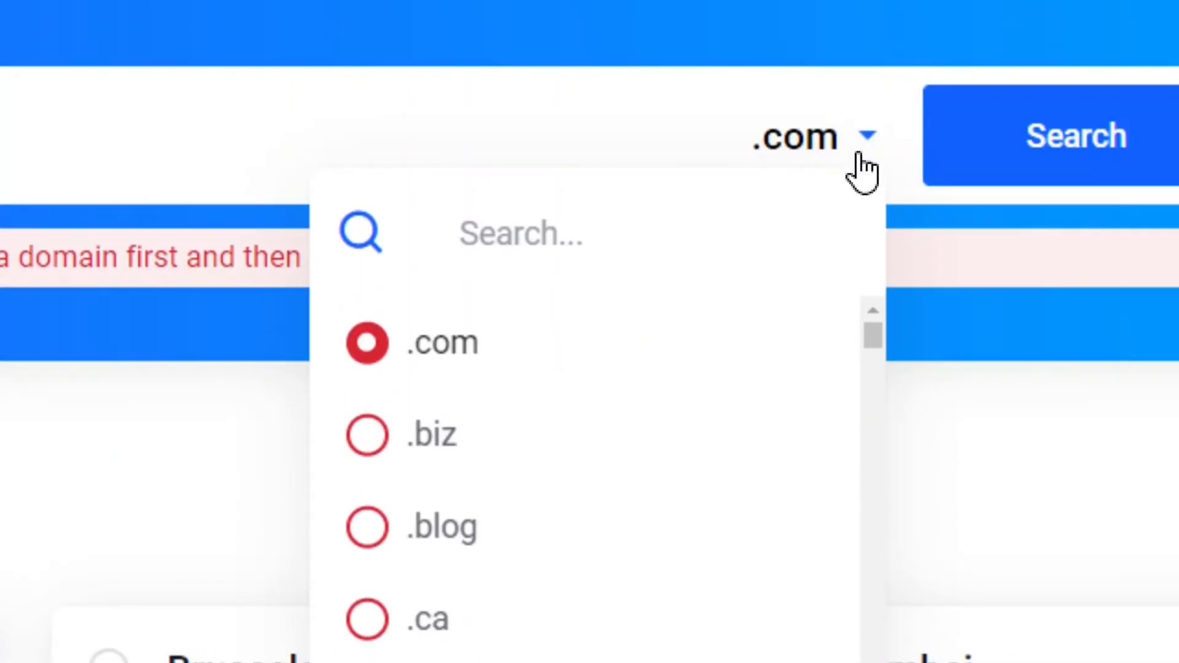
{"action": "left_click", "coordinate": [863, 172]}
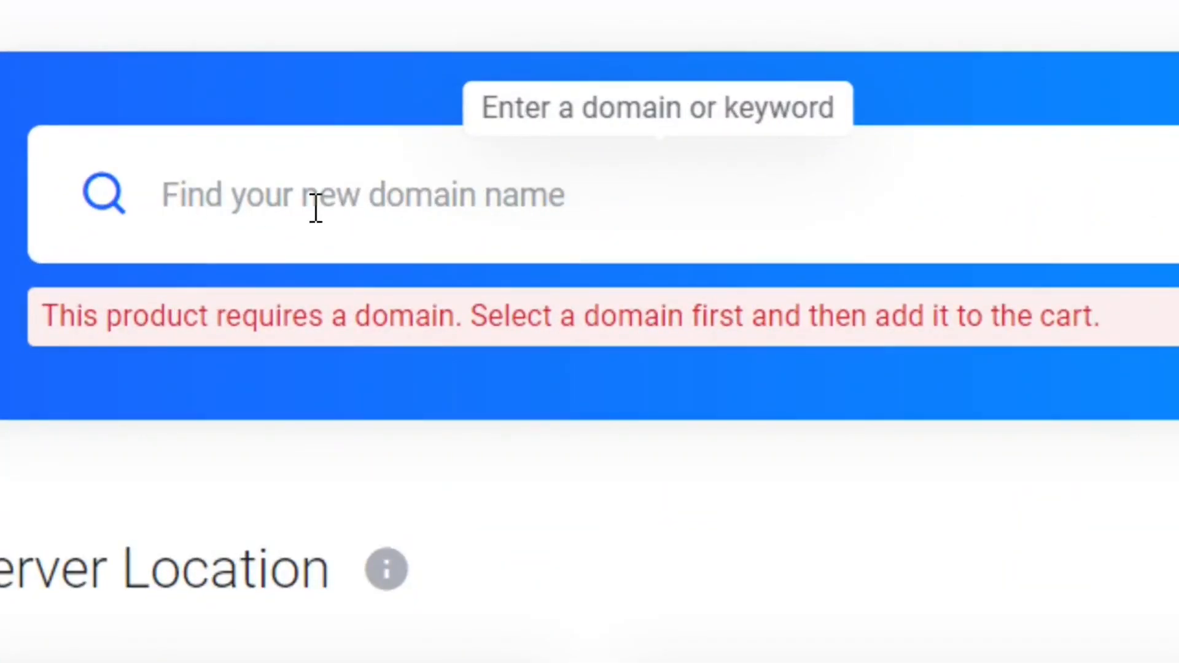
{"action": "left_click", "coordinate": [315, 209]}
{"action": "type", "text": "bloggingtoolsplus"}
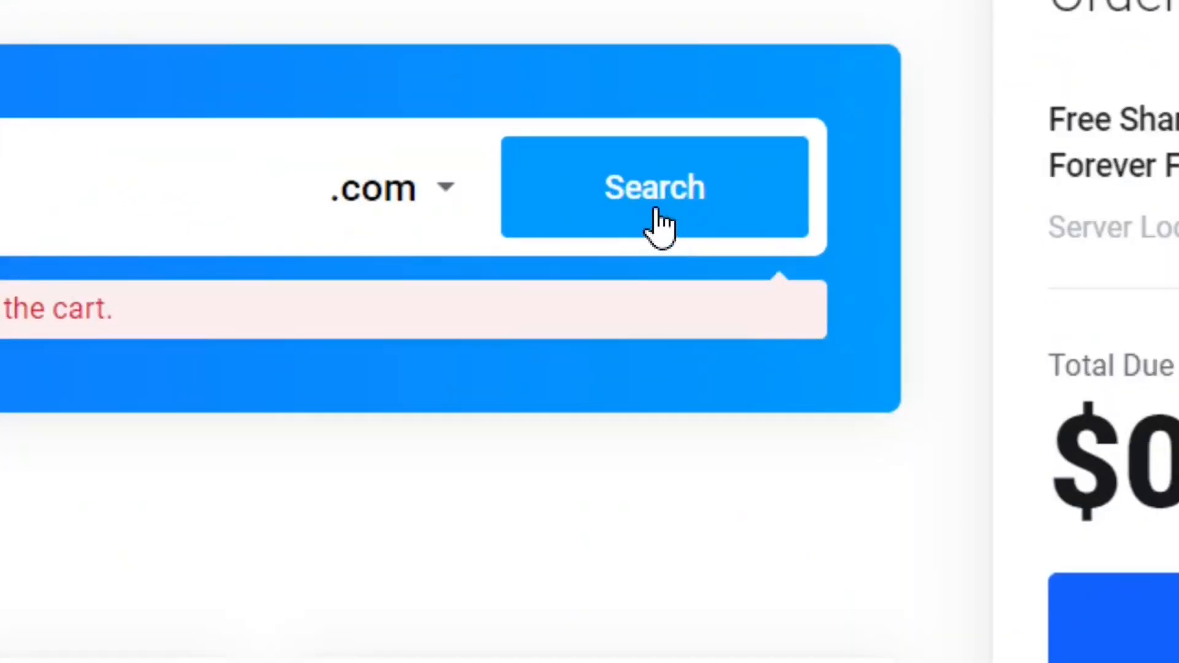
{"action": "left_click", "coordinate": [660, 227]}
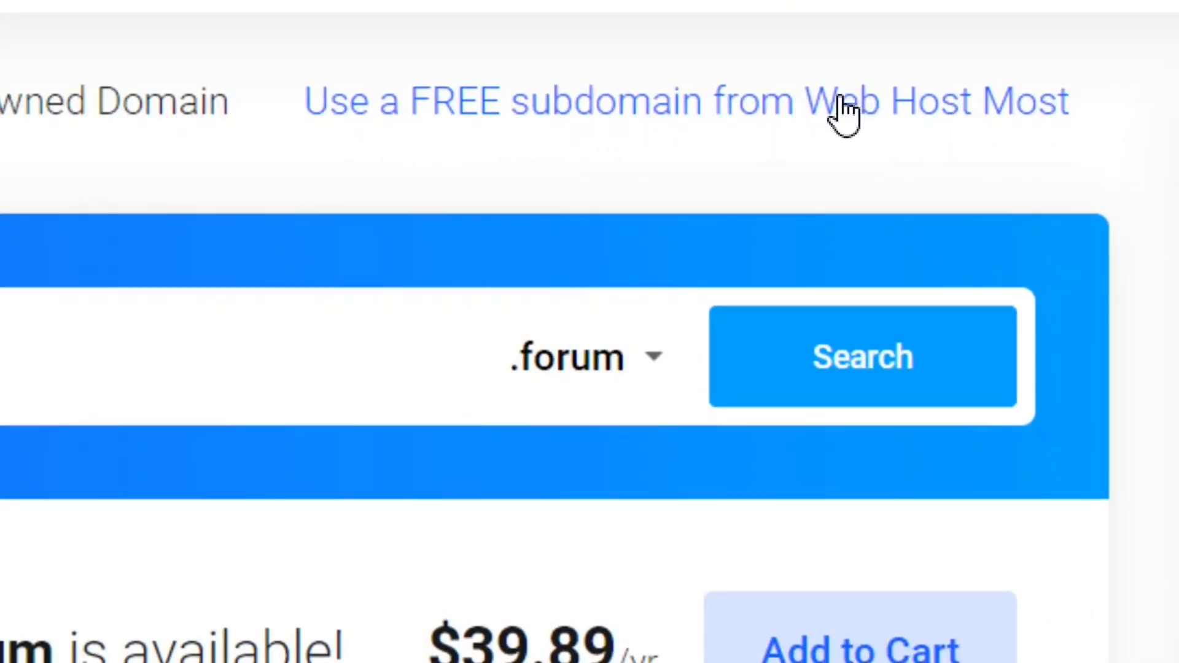
- Use a free Web Host Most subdomain instead and assign bloggingtoolsplus.freewebhostmost.com to the hosting order
{"action": "left_click", "coordinate": [675, 103]}
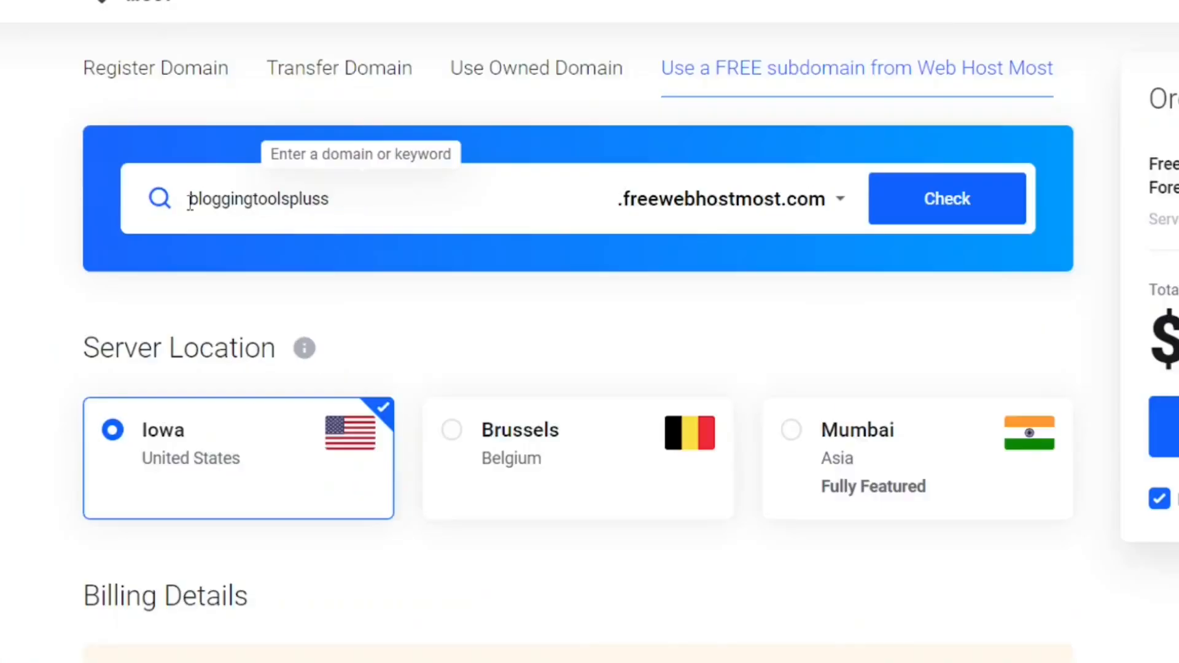
{"action": "key", "text": "BackSpace"}
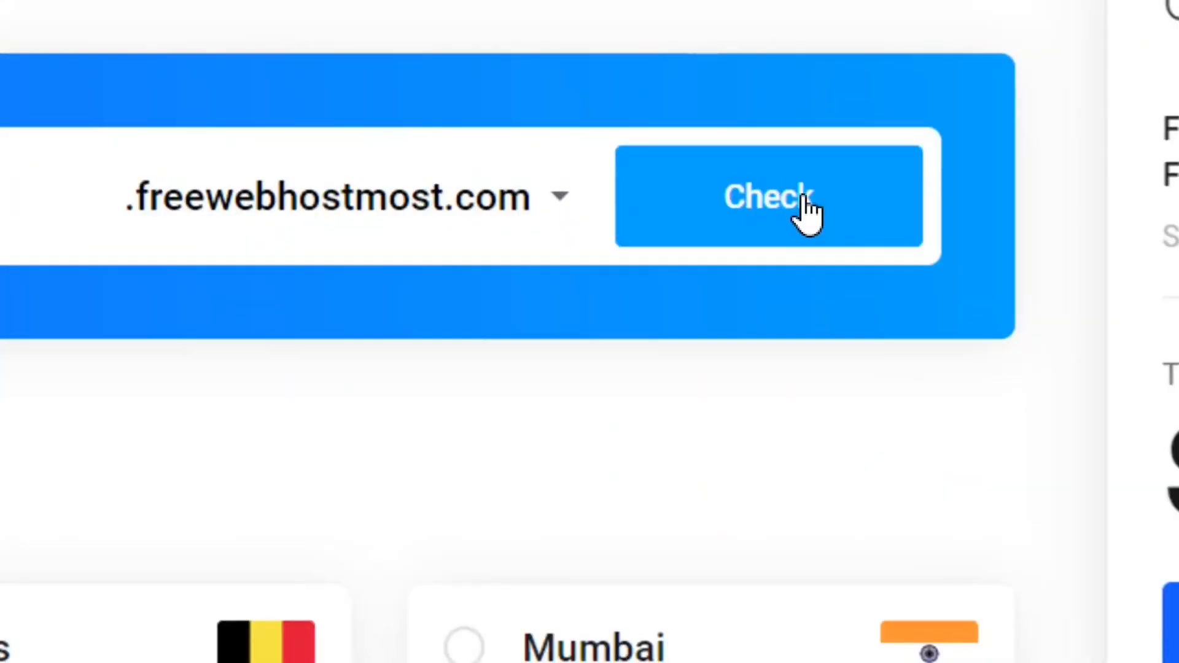
{"action": "left_click", "coordinate": [807, 198]}
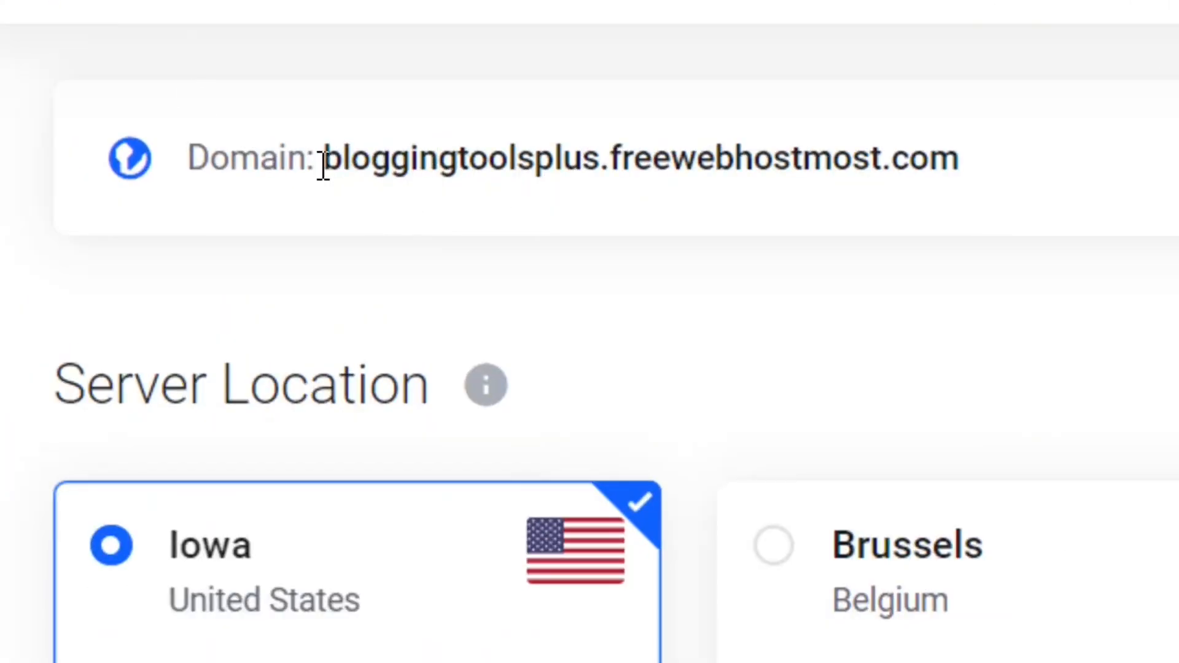
{"action": "left_click_drag", "start_coordinate": [324, 161], "coordinate": [993, 216]}
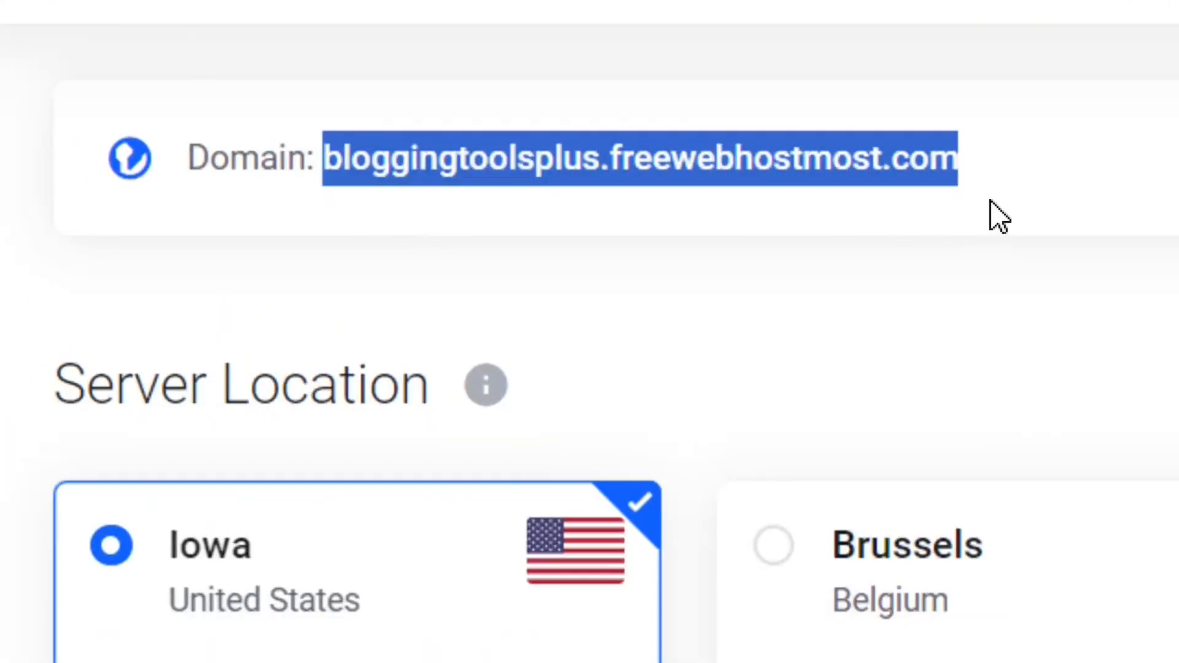
{"action": "left_click", "coordinate": [1015, 164]}
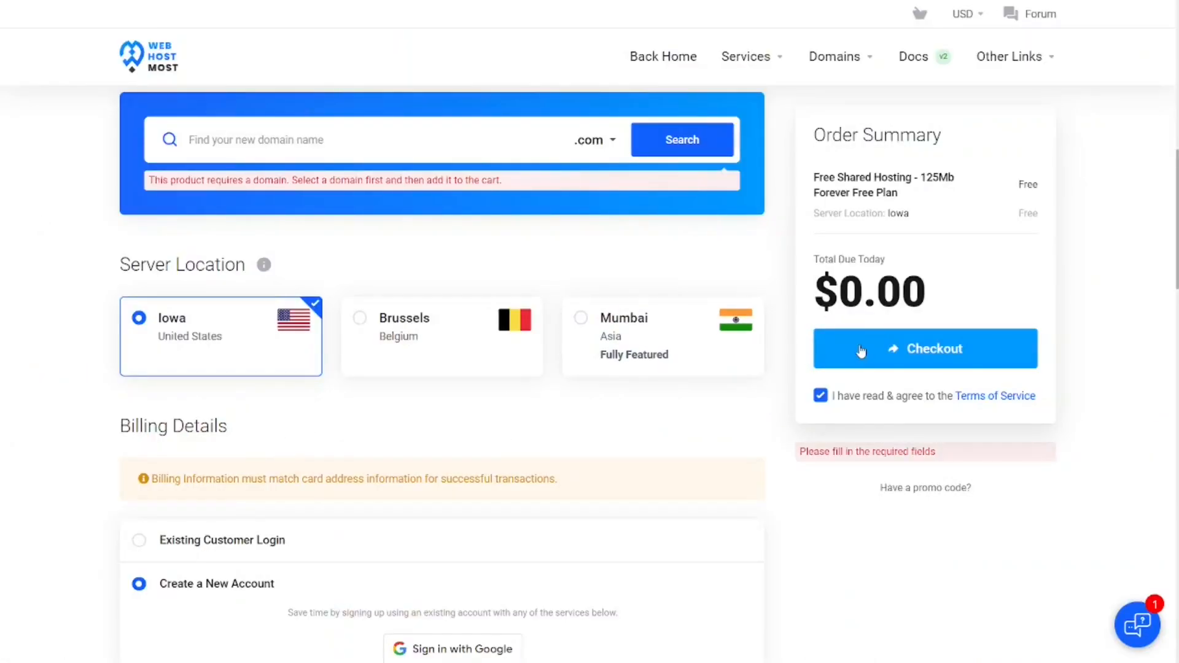
- Examine the new-account billing form, including Google sign-in, the optional company name, street address, city, state and postcode fields
{"action": "scroll", "coordinate": [442, 368], "scroll_direction": "down", "scroll_amount": 4}
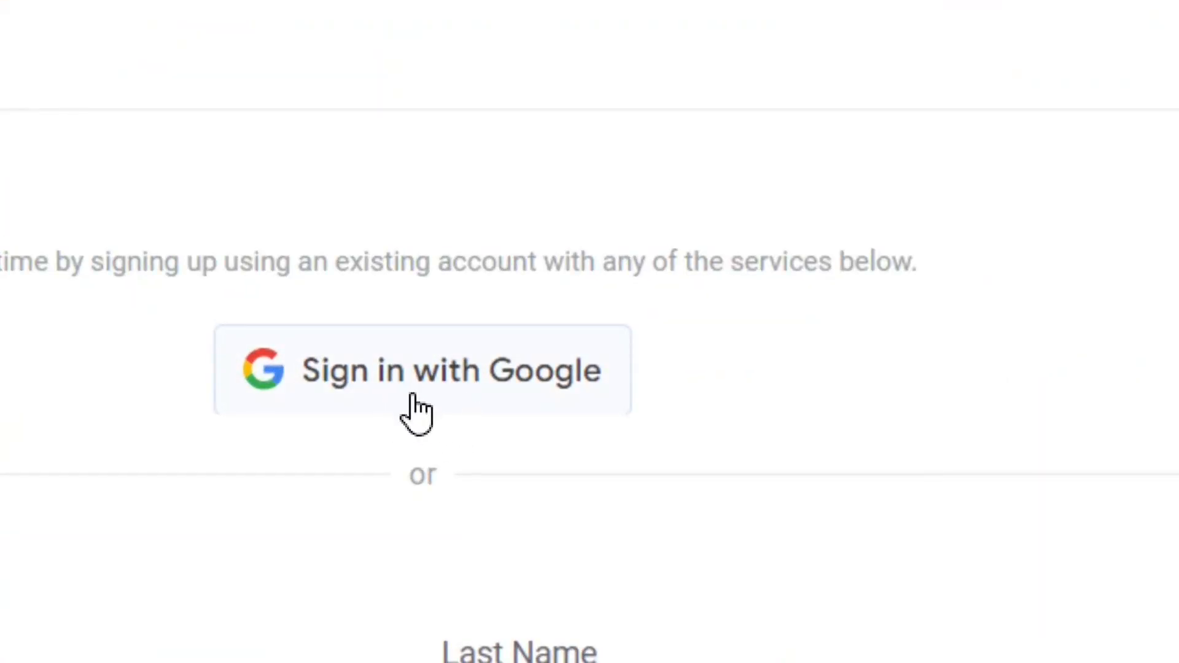
{"action": "scroll", "coordinate": [207, 154], "scroll_direction": "down", "scroll_amount": 5}
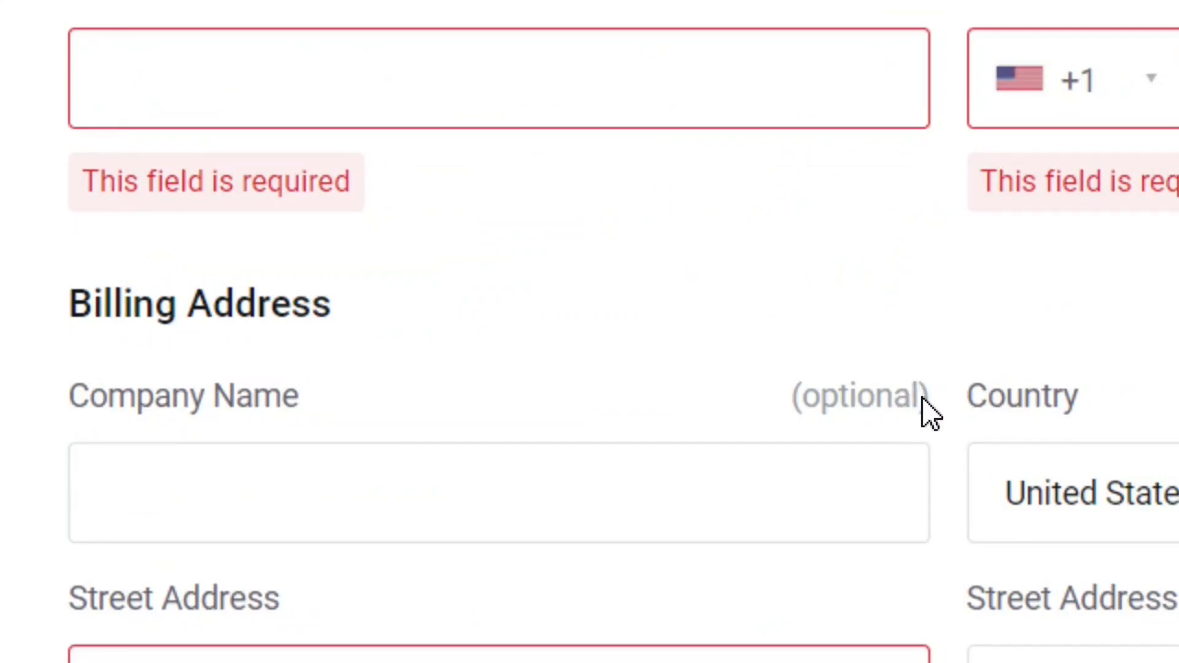
{"action": "left_click_drag", "start_coordinate": [922, 398], "coordinate": [841, 399]}
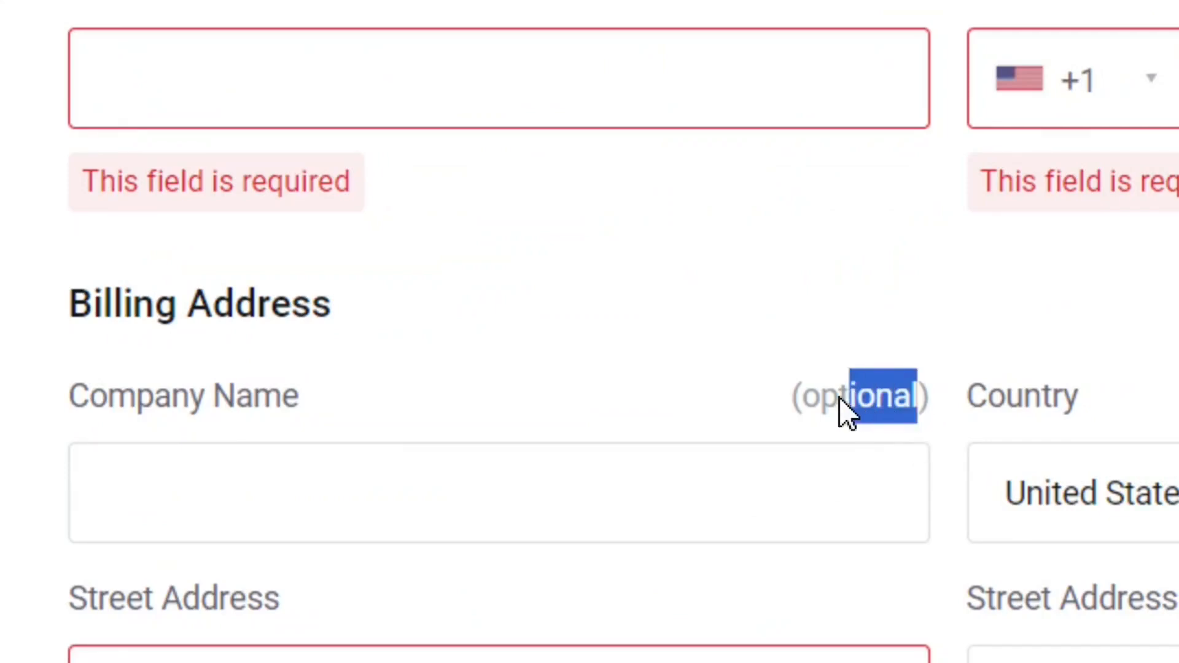
{"action": "left_click", "coordinate": [739, 407]}
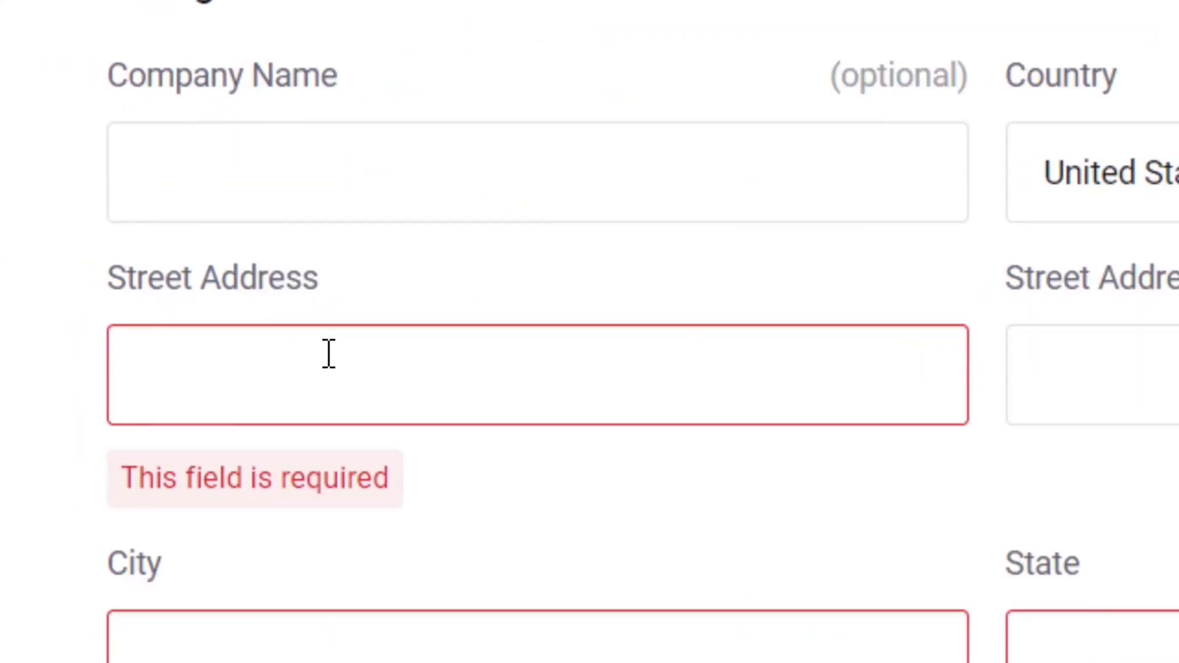
{"action": "scroll", "coordinate": [329, 353], "scroll_direction": "down", "scroll_amount": 5}
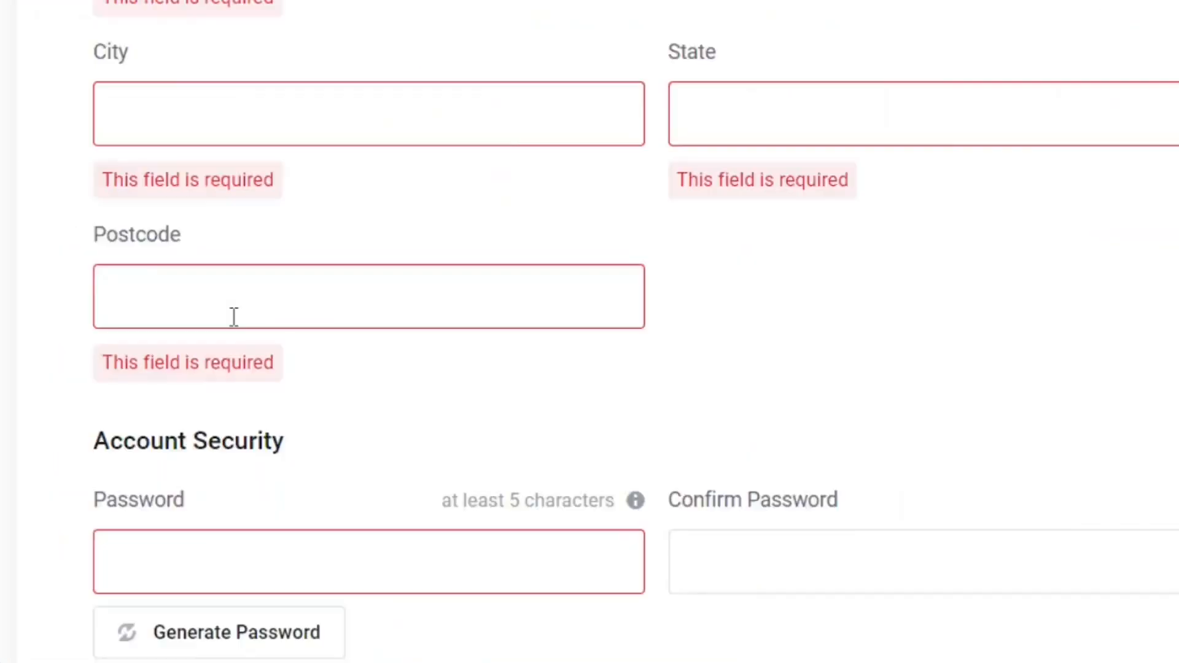
{"action": "left_click_drag", "start_coordinate": [152, 127], "coordinate": [472, 150]}
{"action": "left_click", "coordinate": [483, 164]}
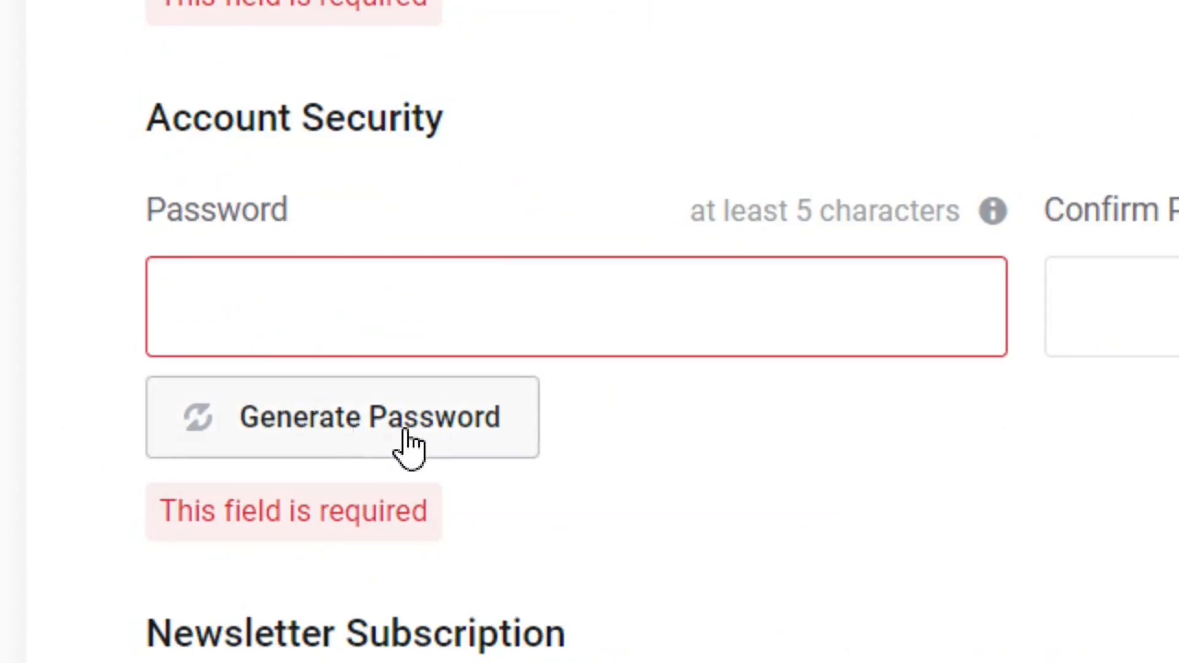
- Generate an account password and insert it into the password and confirmation fields
{"action": "left_click", "coordinate": [386, 425]}
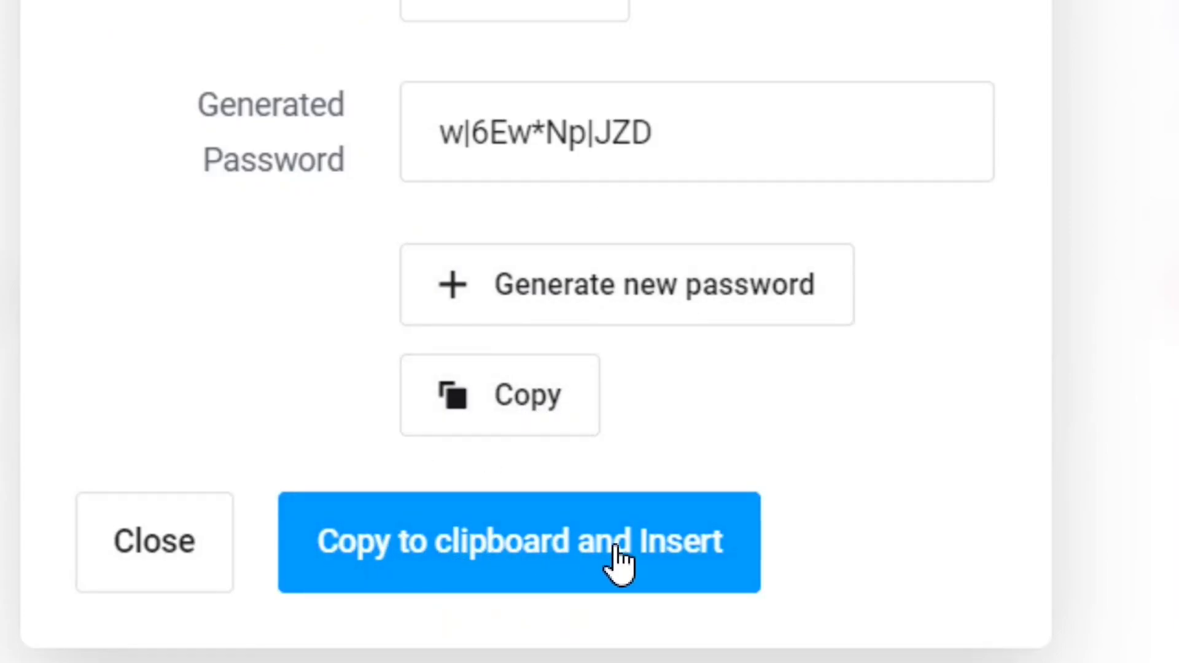
{"action": "left_click", "coordinate": [620, 565]}
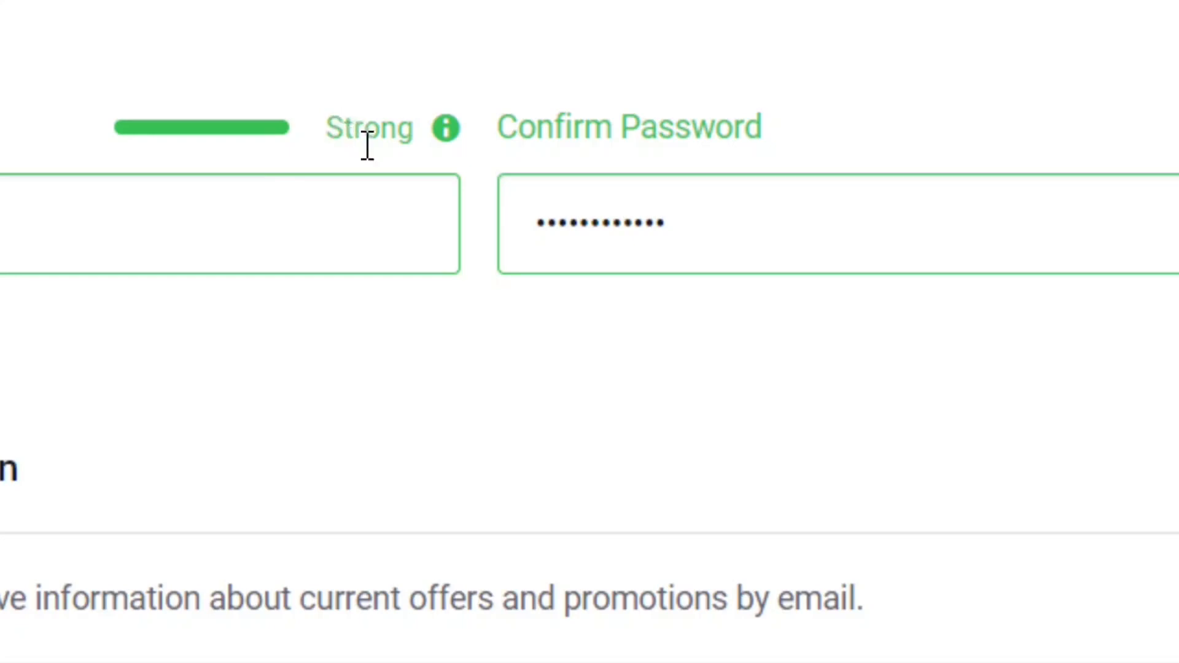
{"action": "left_click_drag", "start_coordinate": [331, 129], "coordinate": [430, 133]}
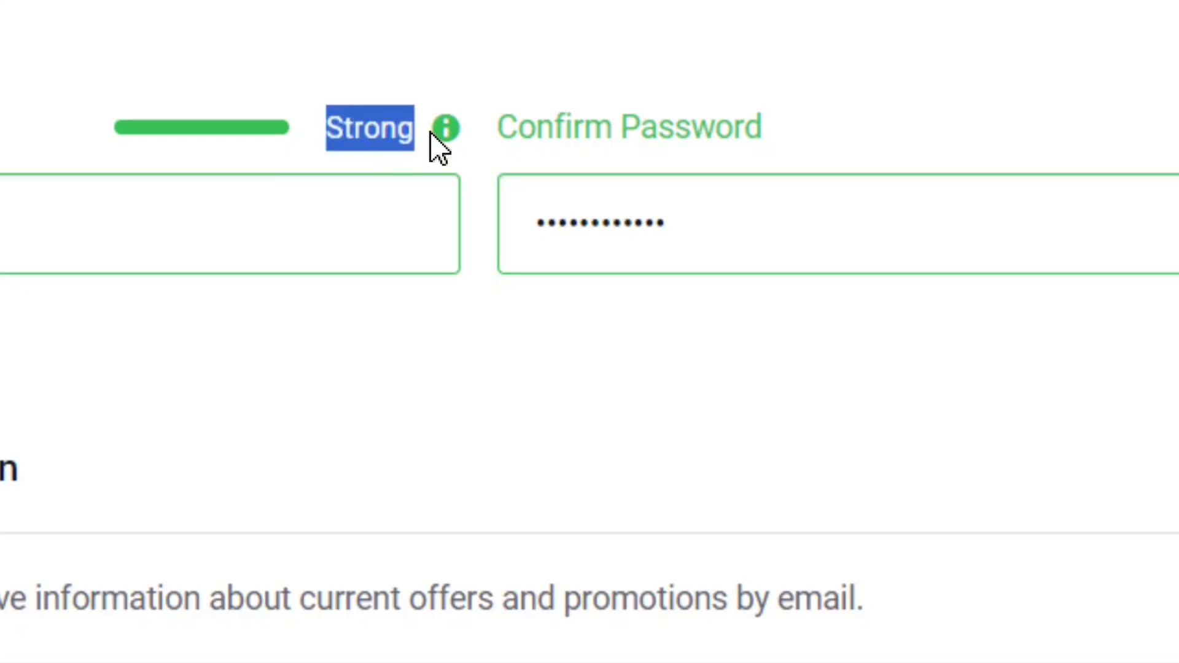
{"action": "left_click", "coordinate": [368, 72]}
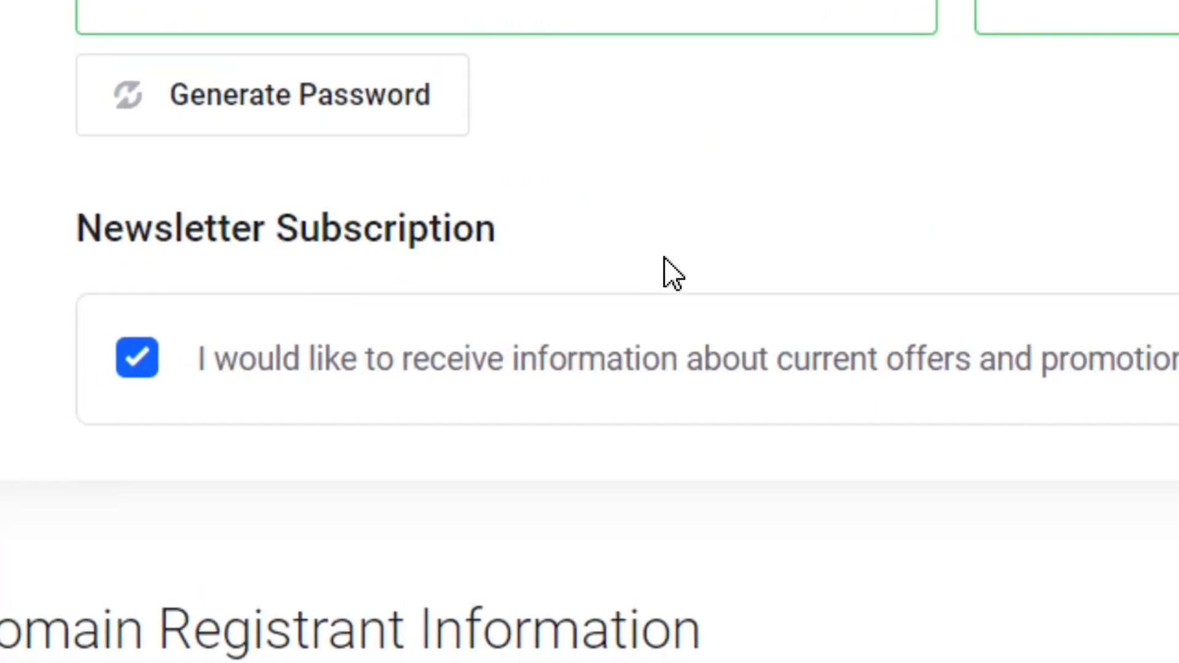
- Turn the newsletter subscription for offers and promotions off and back on
{"action": "left_click", "coordinate": [145, 366]}
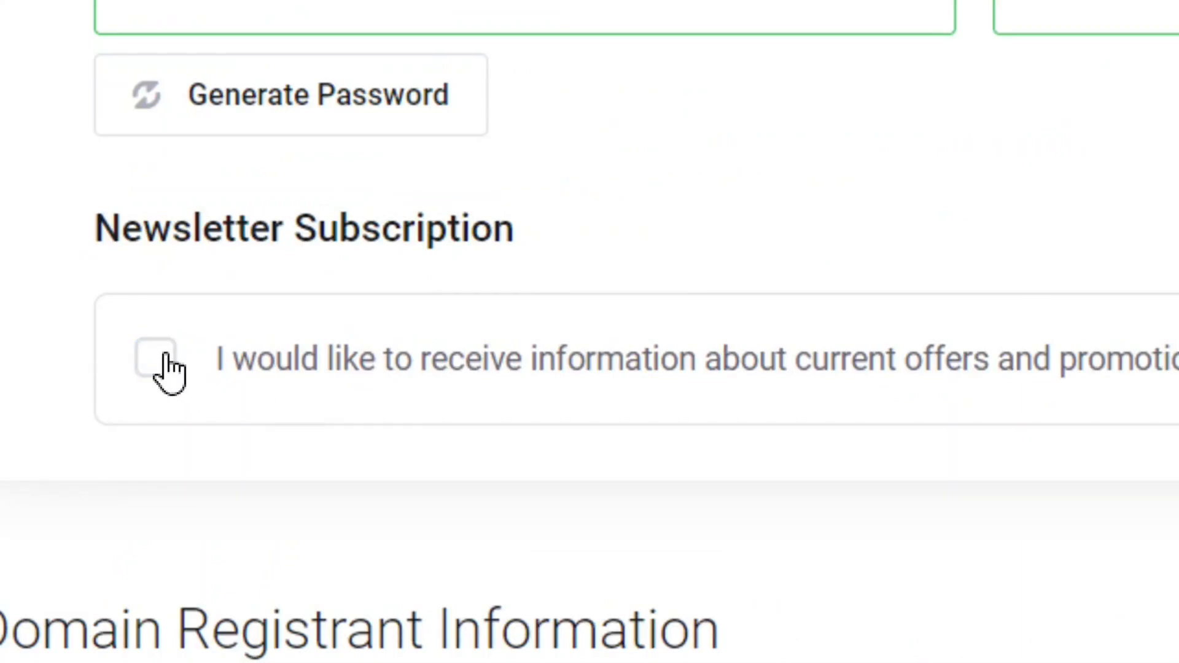
{"action": "left_click", "coordinate": [164, 367]}
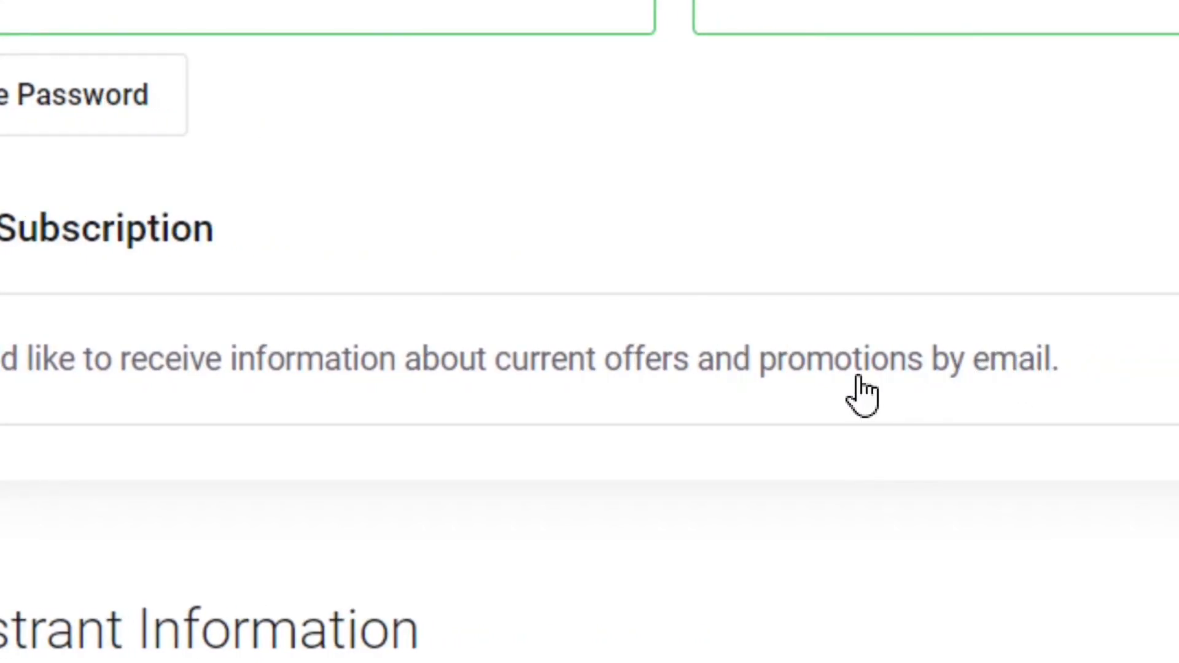
- Review the domain registrant and payment details sections, and check out the free hosting order
{"action": "scroll", "coordinate": [177, 172], "scroll_direction": "down", "scroll_amount": 5}
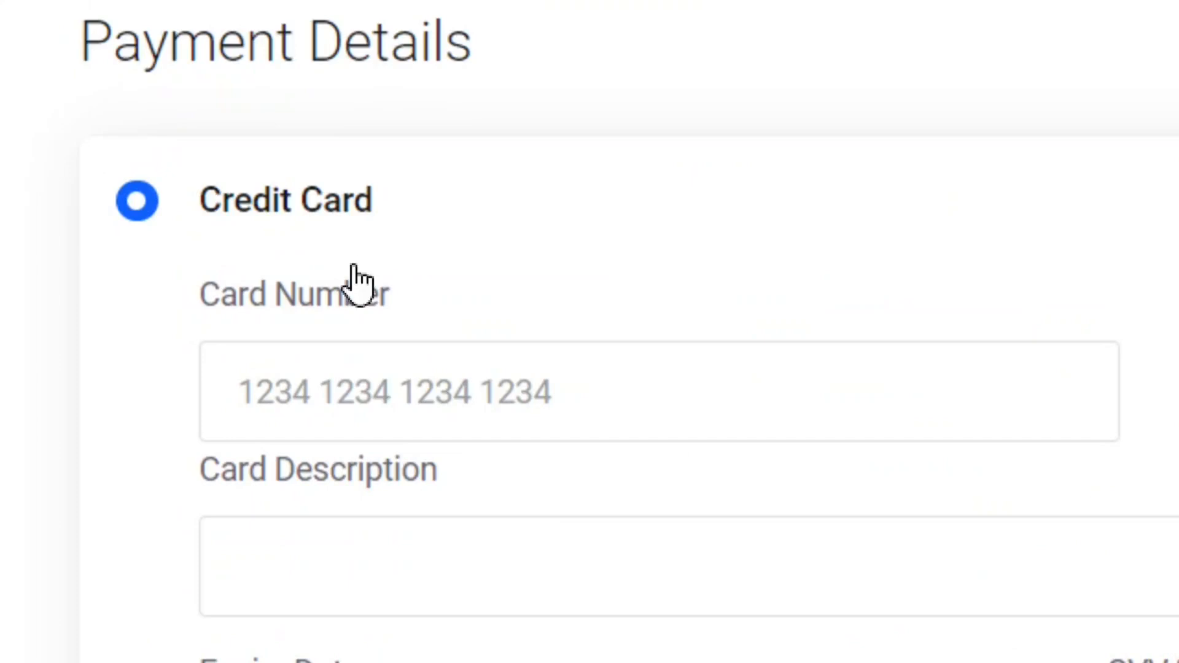
{"action": "left_click", "coordinate": [485, 564]}
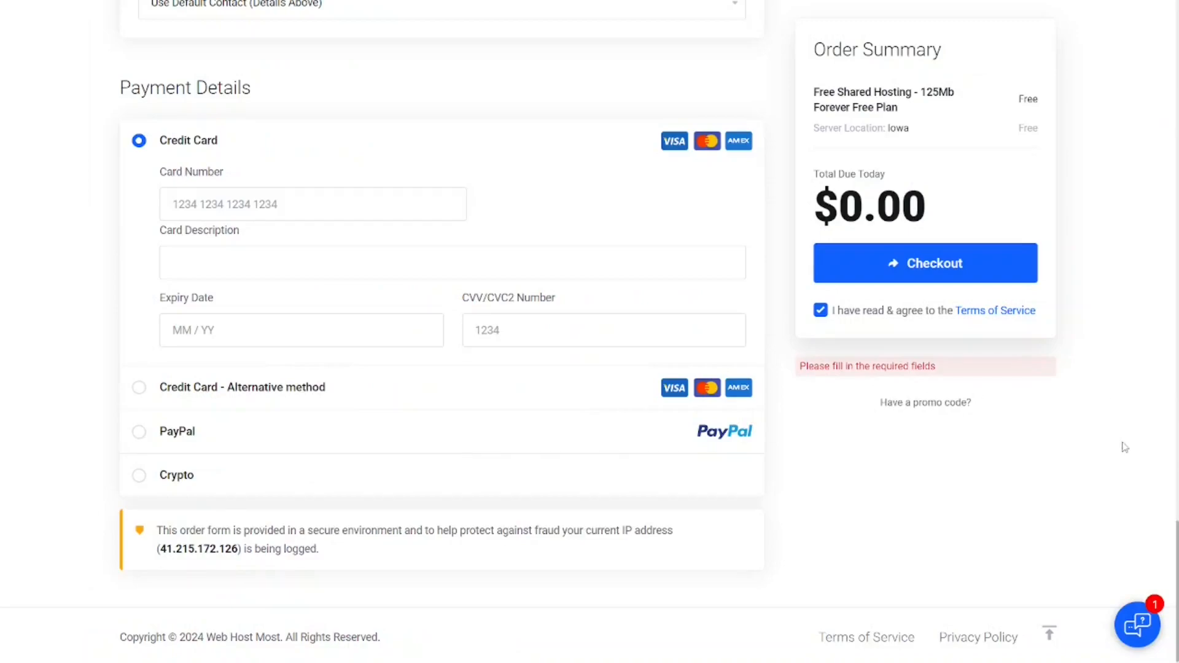
{"action": "left_click_drag", "start_coordinate": [1178, 552], "coordinate": [1178, 563]}
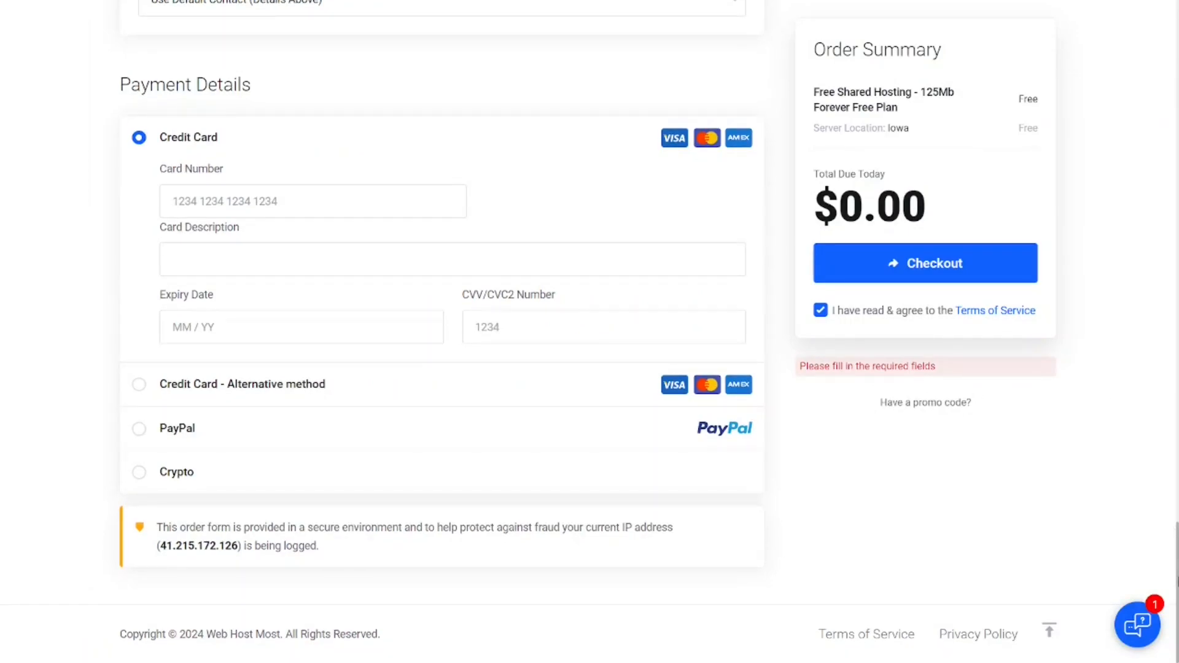
{"action": "left_click_drag", "start_coordinate": [1178, 582], "coordinate": [1178, 534]}
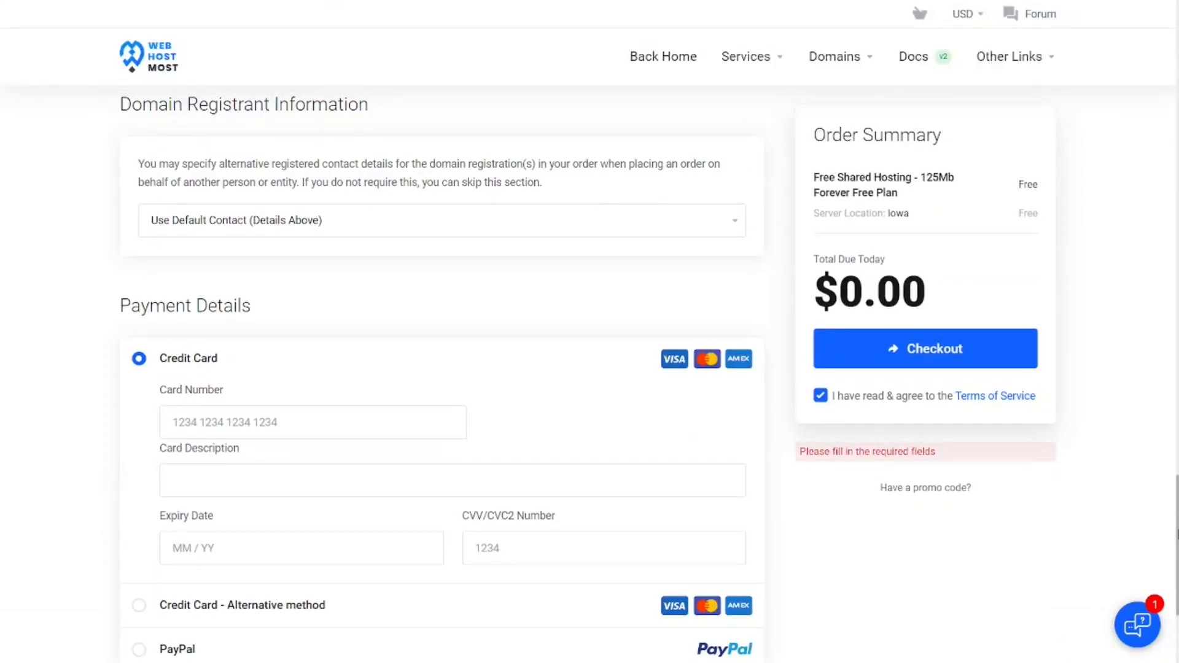
{"action": "left_click", "coordinate": [927, 350]}
- Place the free hosting order, and verify the account's email address through the link in the verification message
{"action": "left_click", "coordinate": [853, 341]}
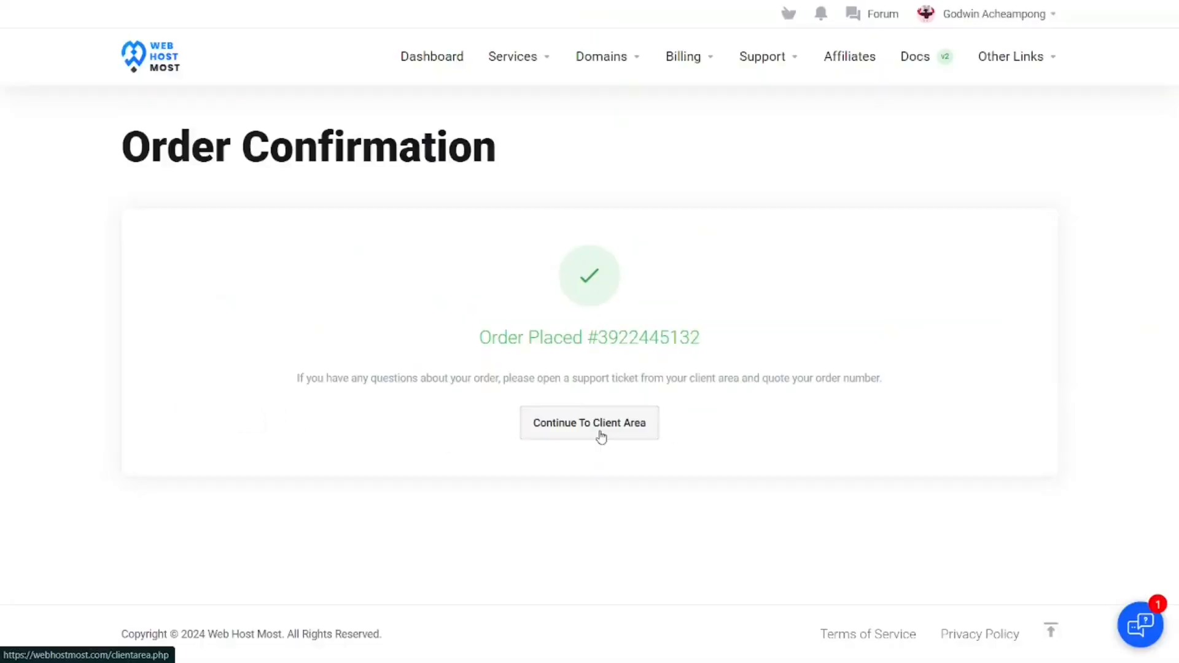
{"action": "left_click", "coordinate": [590, 423]}
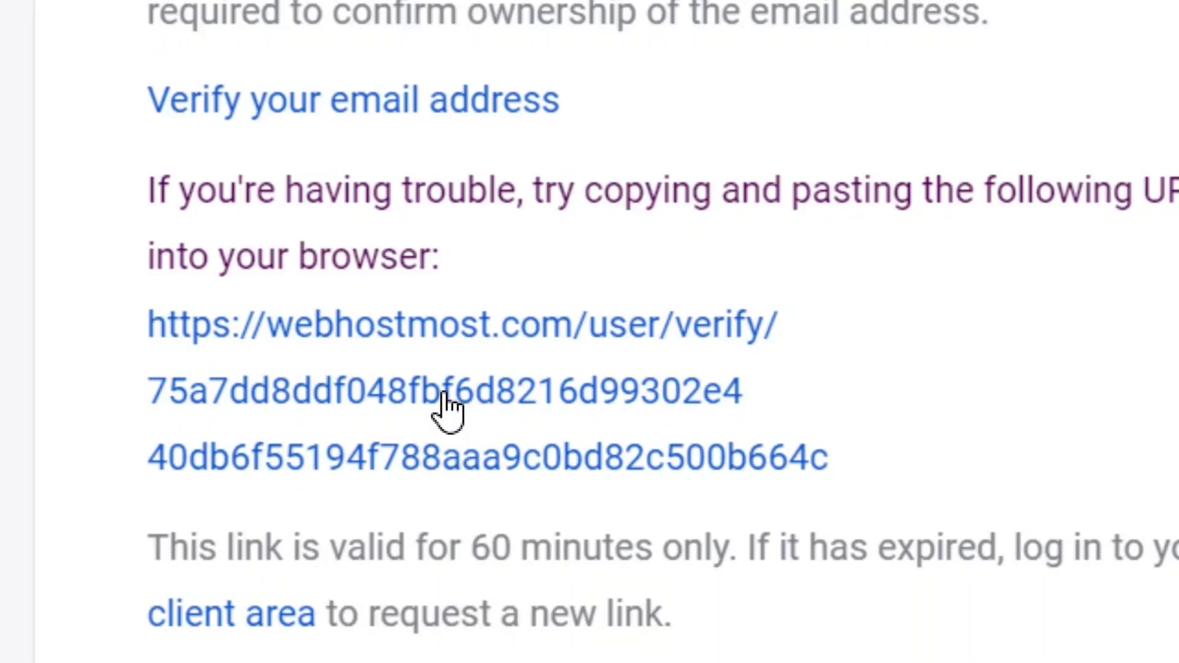
{"action": "left_click", "coordinate": [447, 409]}
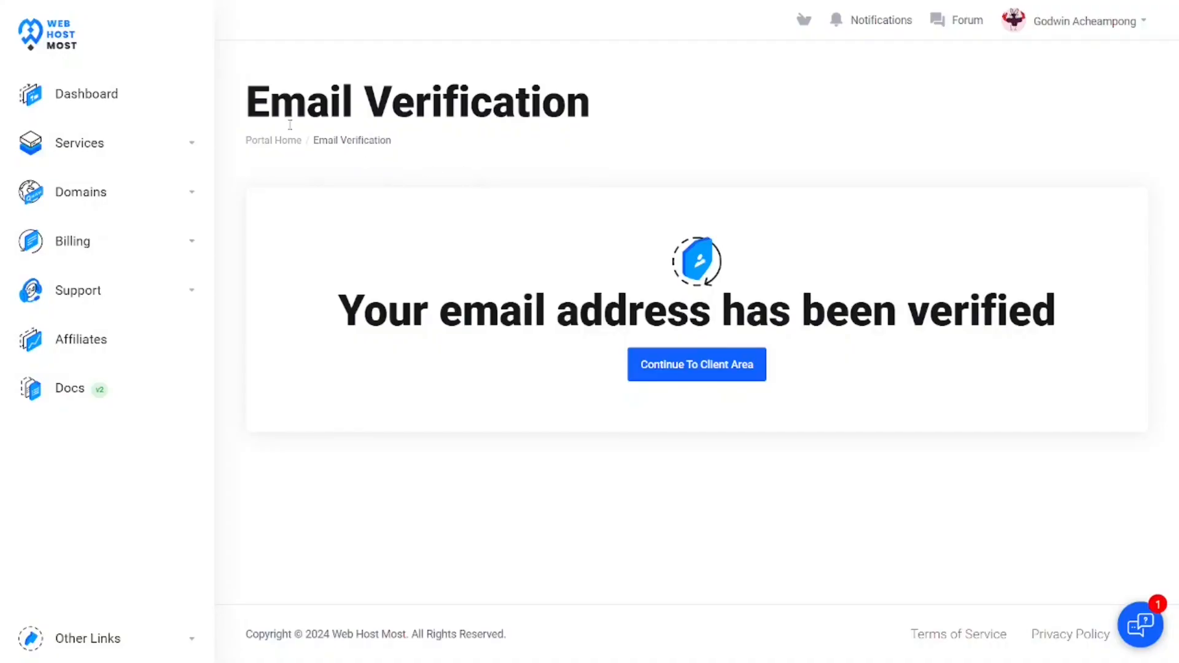
{"action": "left_click_drag", "start_coordinate": [246, 101], "coordinate": [591, 93]}
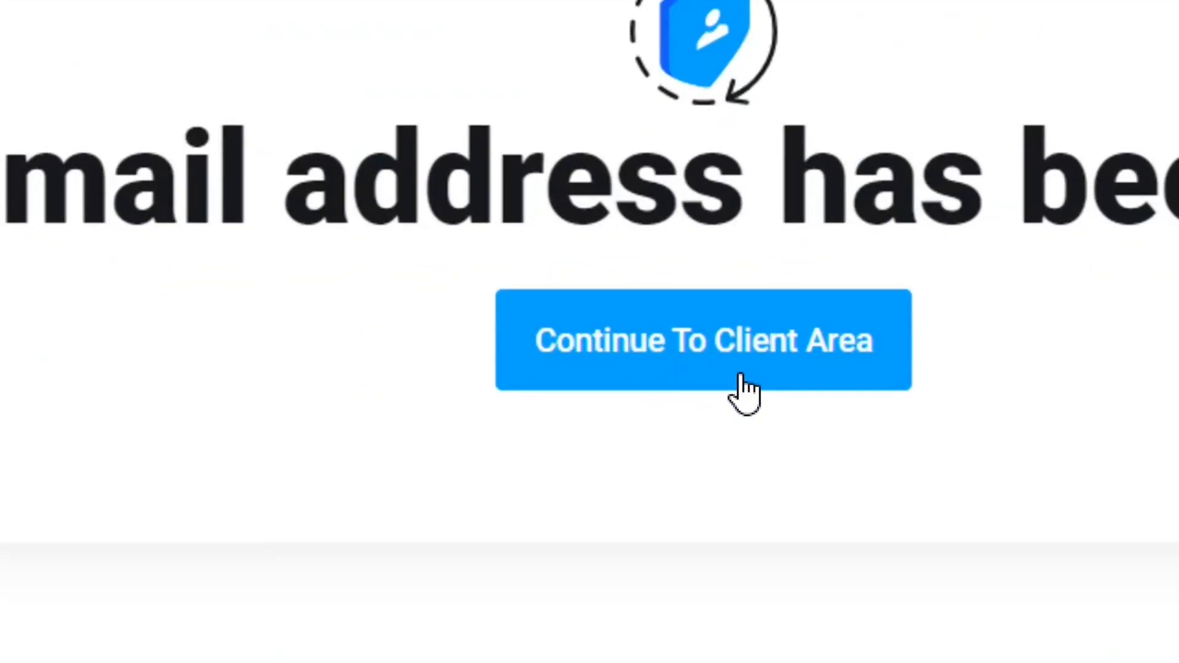
{"action": "left_click", "coordinate": [742, 386]}
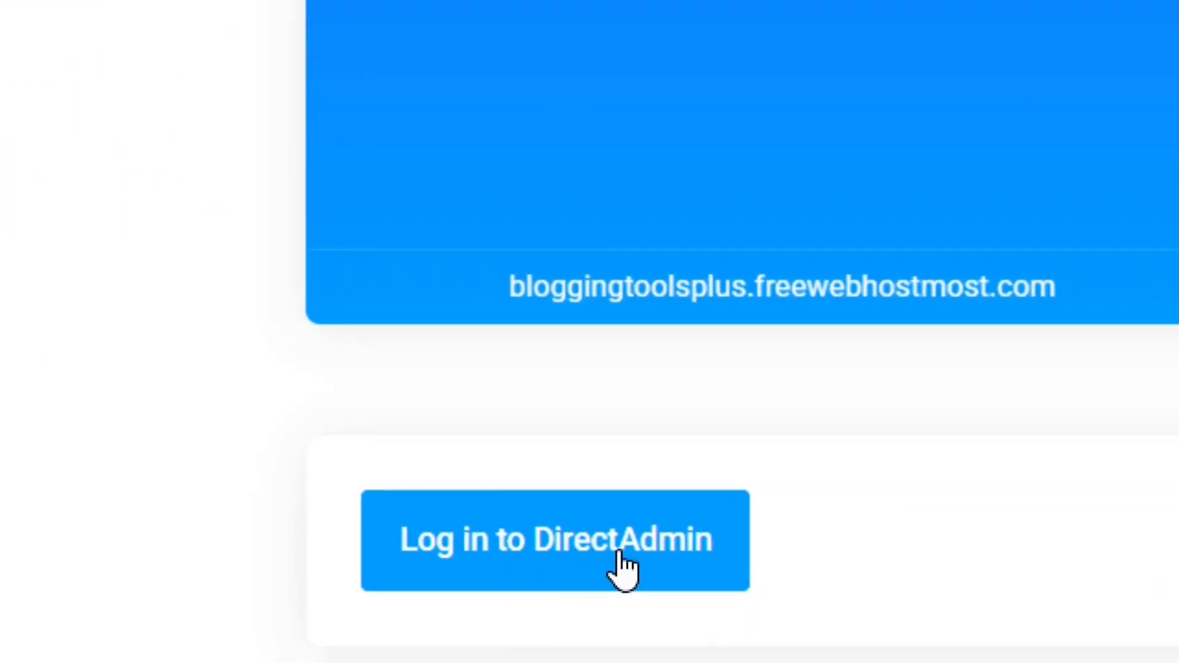
- Log in to DirectAdmin for the bloggingtoolsplus.freewebhostmost.com hosting and open the Advanced Installer Hub under Website Management
{"action": "left_click", "coordinate": [602, 555]}
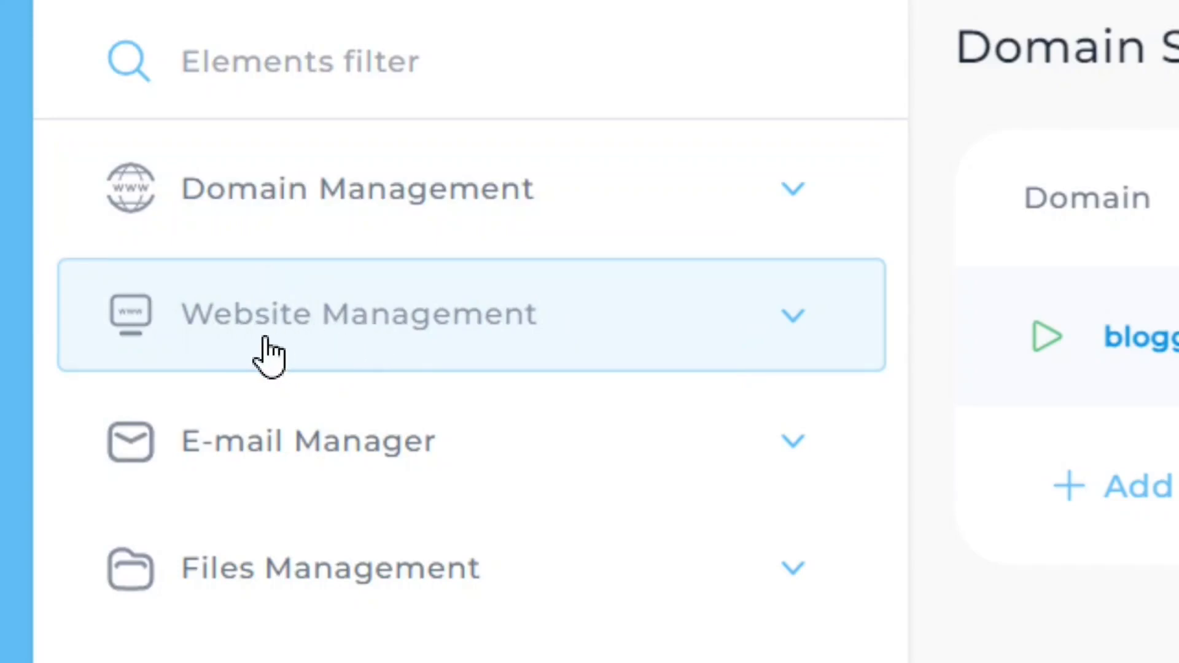
{"action": "left_click", "coordinate": [810, 344]}
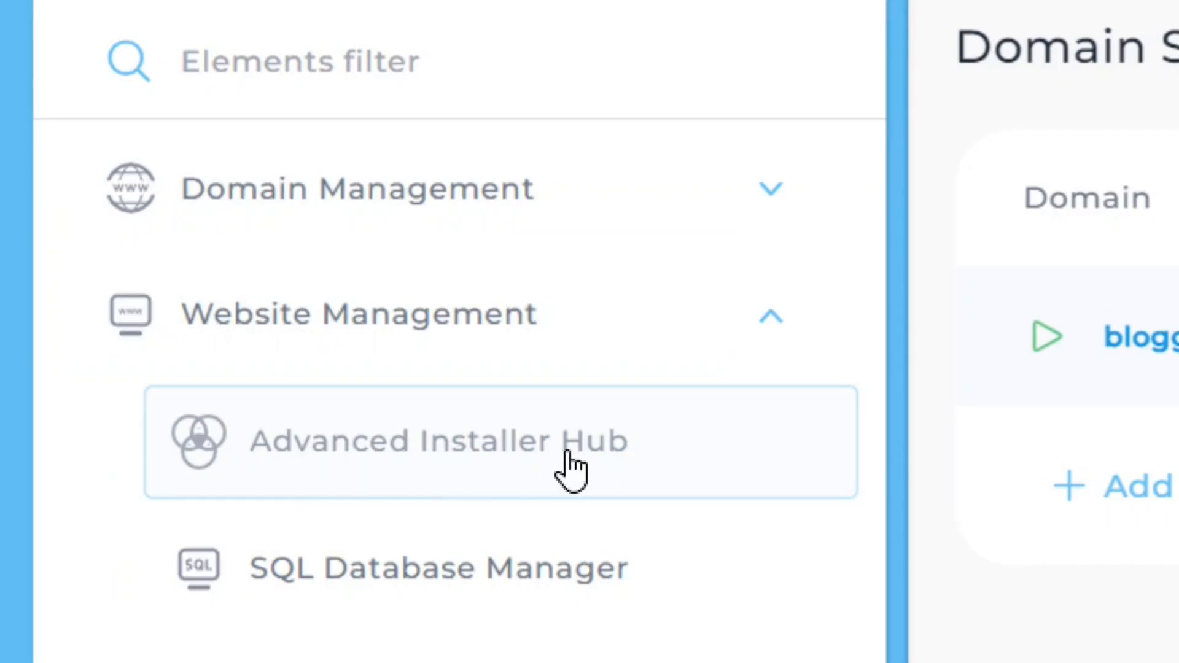
{"action": "left_click", "coordinate": [588, 462]}
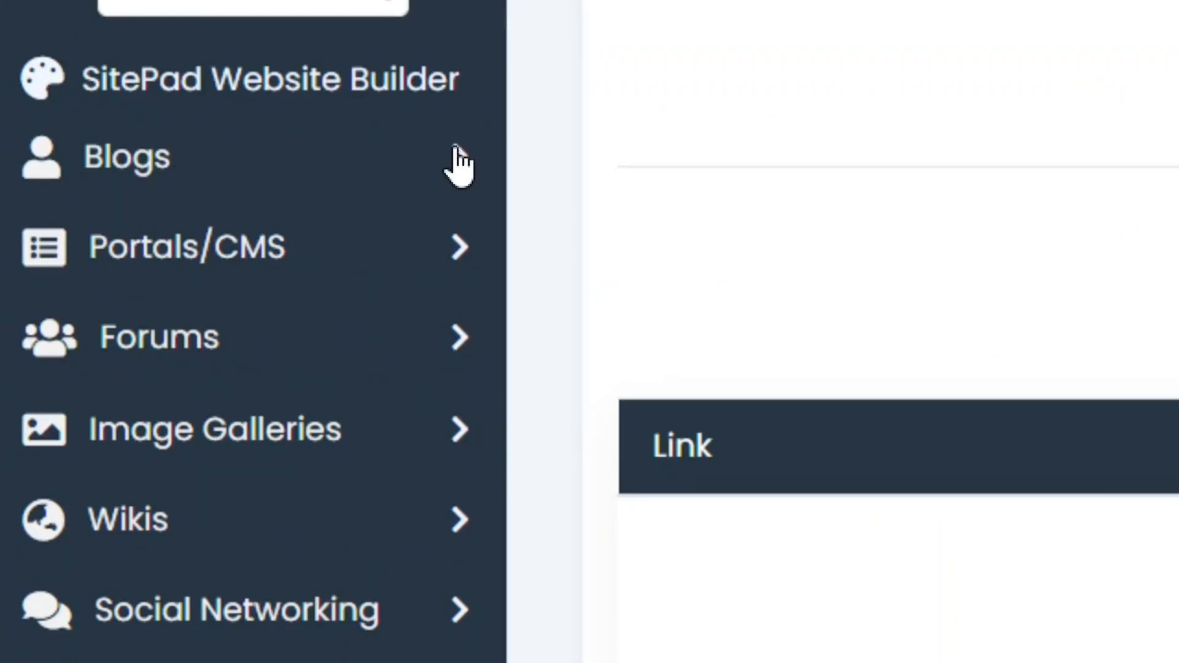
- Find WordPress among the blog scripts and start its Quick Install
{"action": "left_click", "coordinate": [454, 179]}
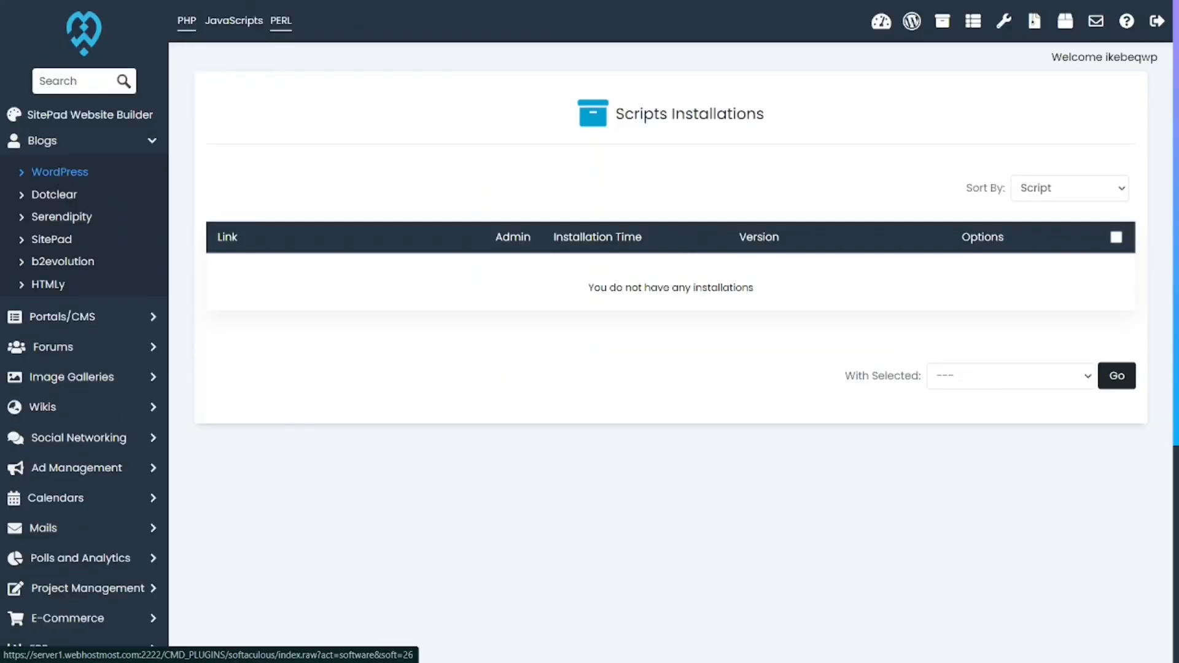
{"action": "left_click", "coordinate": [178, 253]}
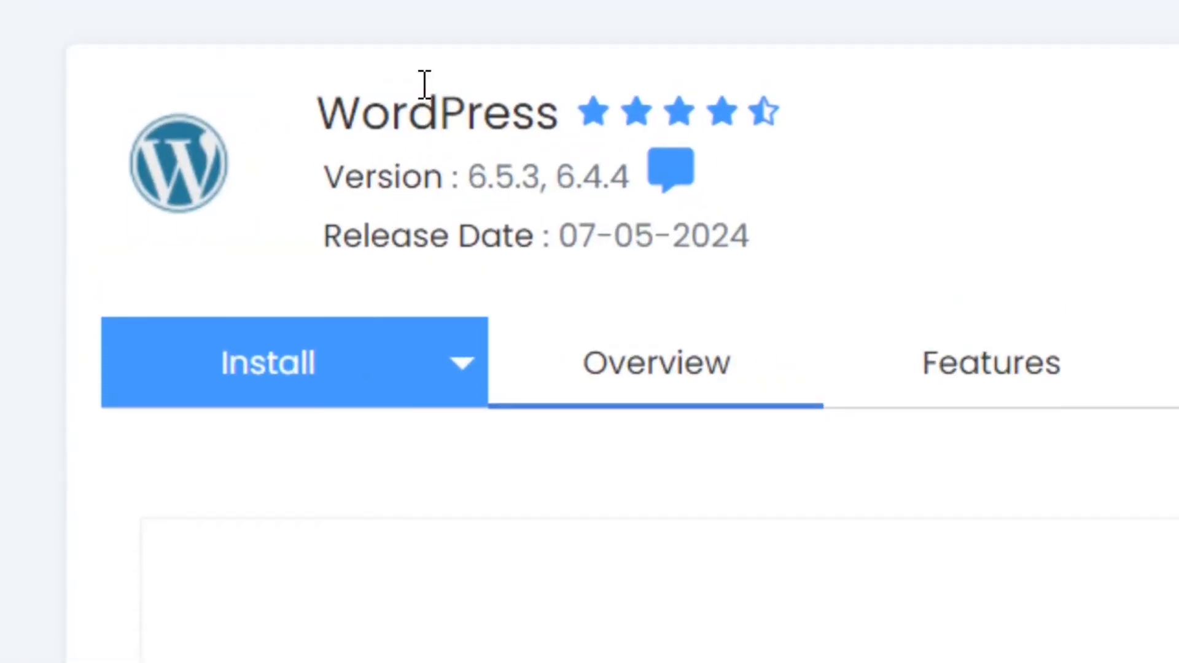
{"action": "left_click", "coordinate": [473, 384]}
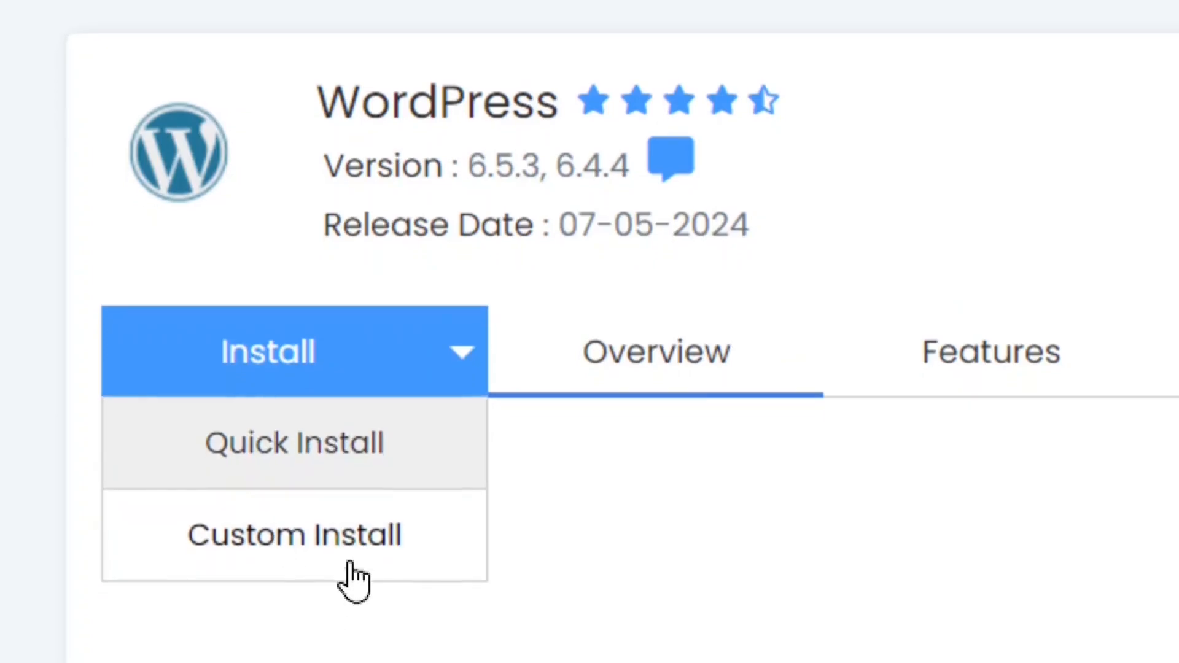
{"action": "left_click", "coordinate": [255, 456]}
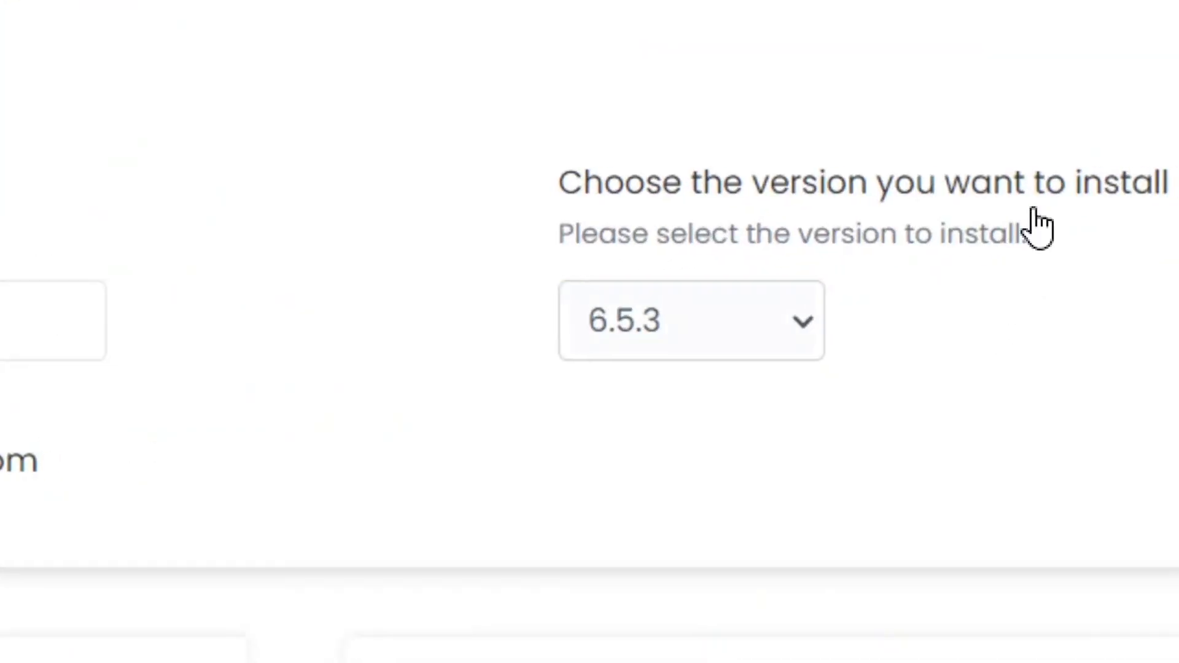
- Install WordPress version 6.5.3 with a newly generated admin password
{"action": "left_click", "coordinate": [794, 325]}
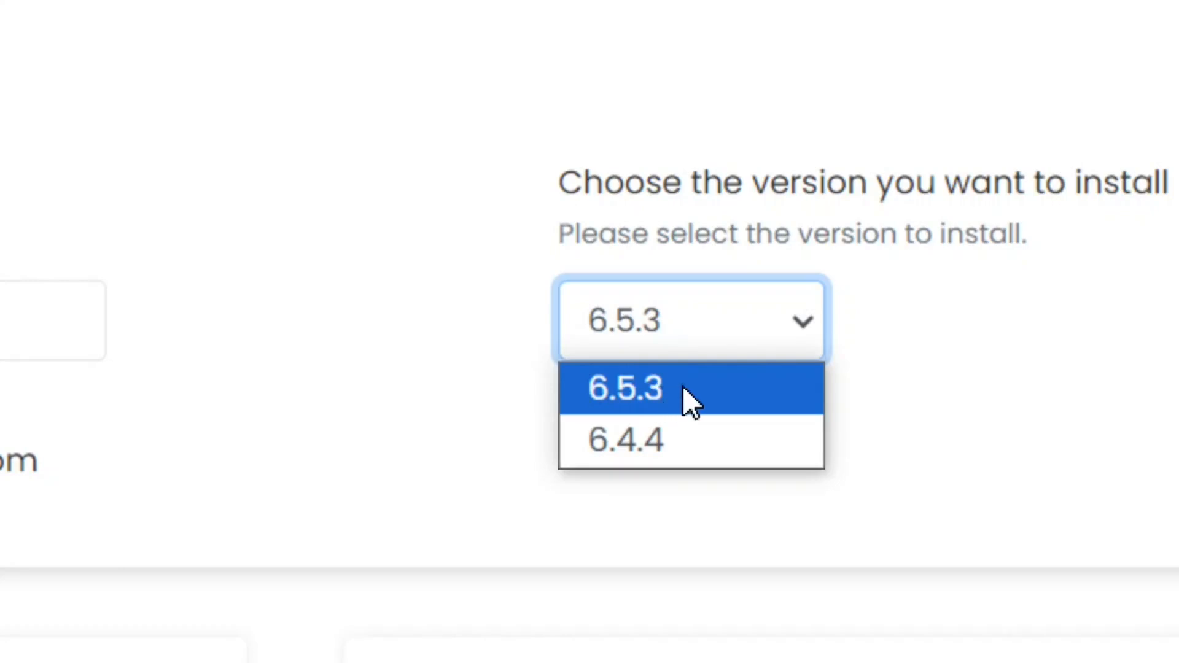
{"action": "left_click", "coordinate": [817, 291]}
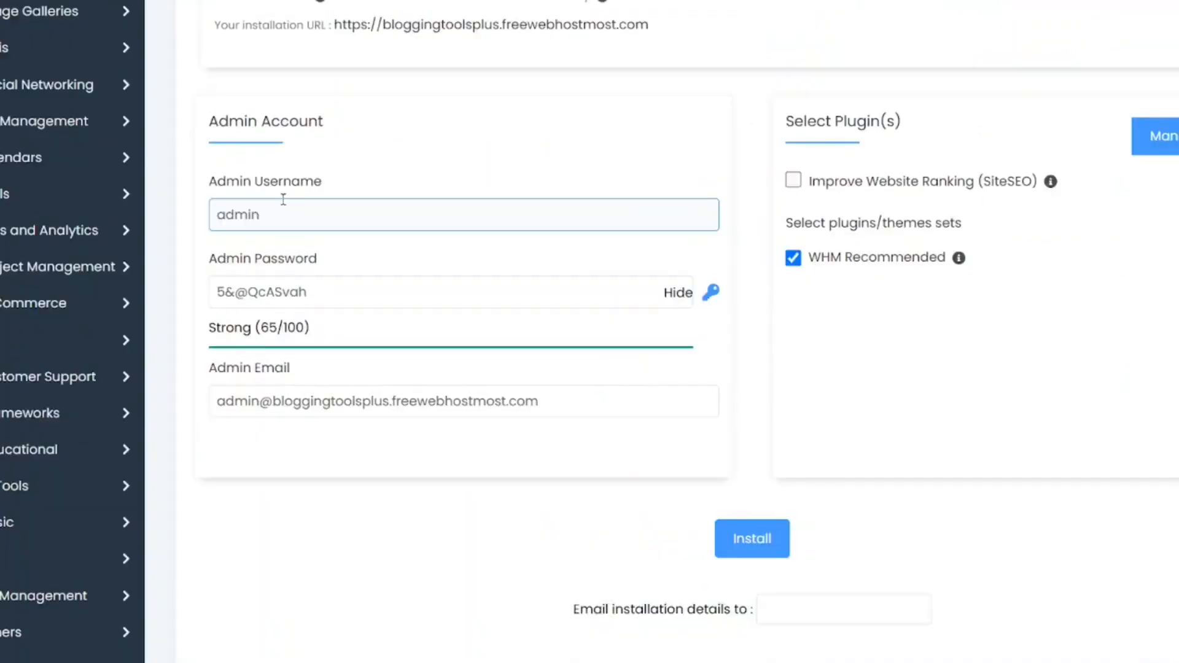
{"action": "left_click", "coordinate": [197, 187]}
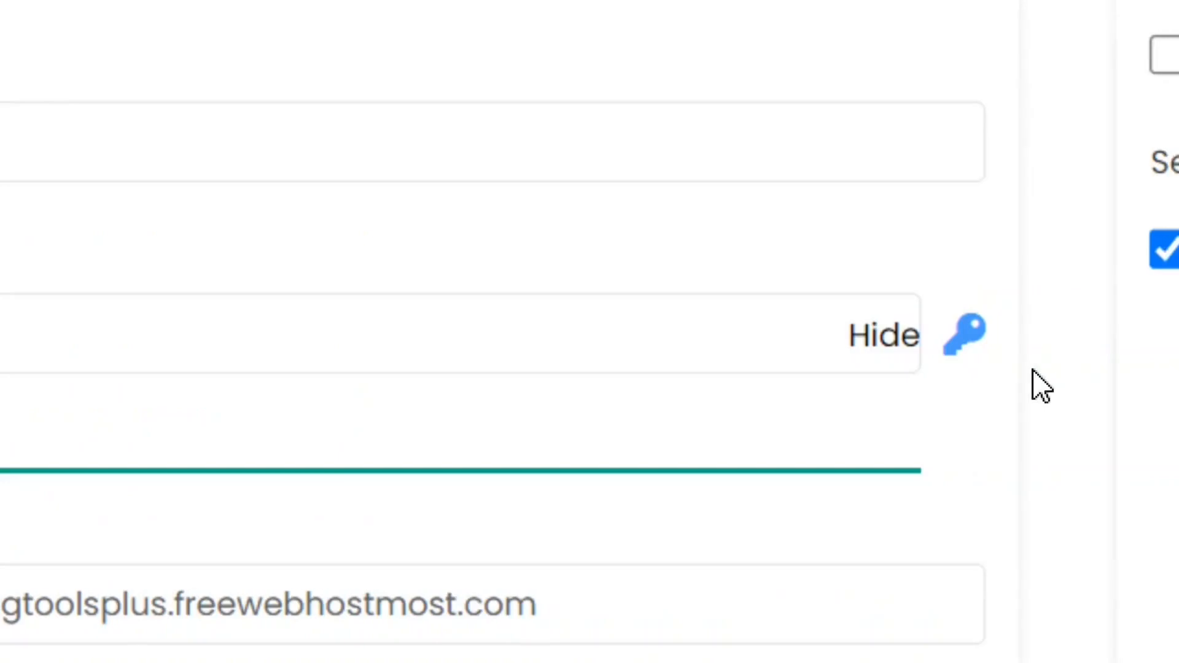
{"action": "left_click", "coordinate": [967, 339]}
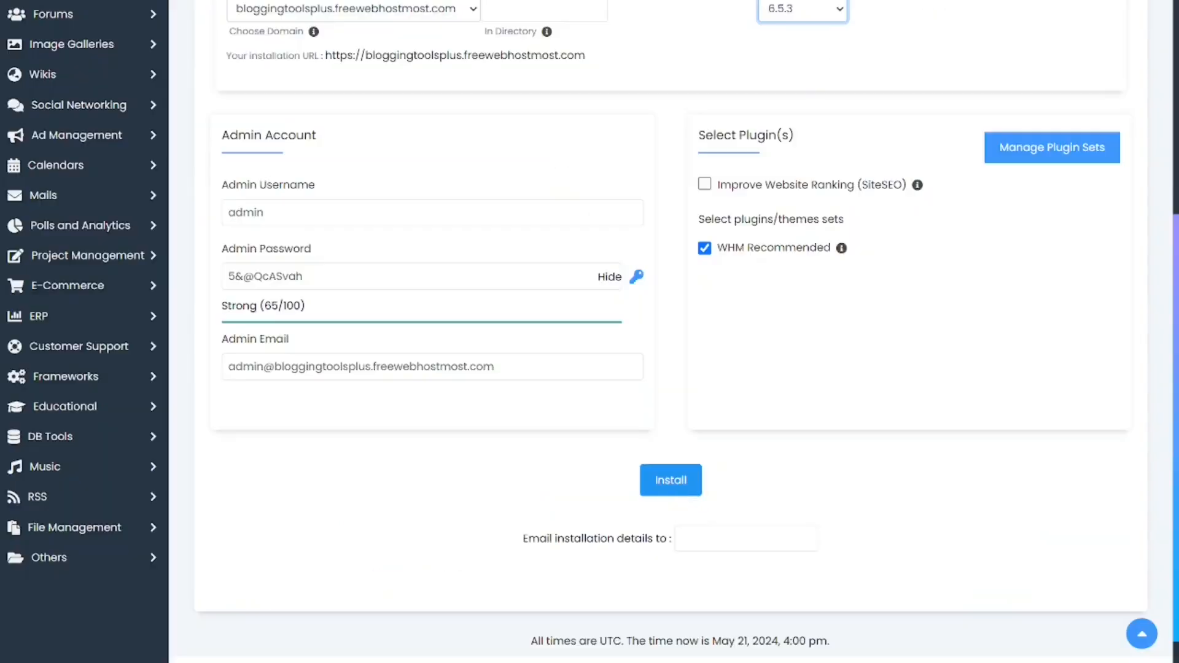
{"action": "left_click", "coordinate": [675, 483]}
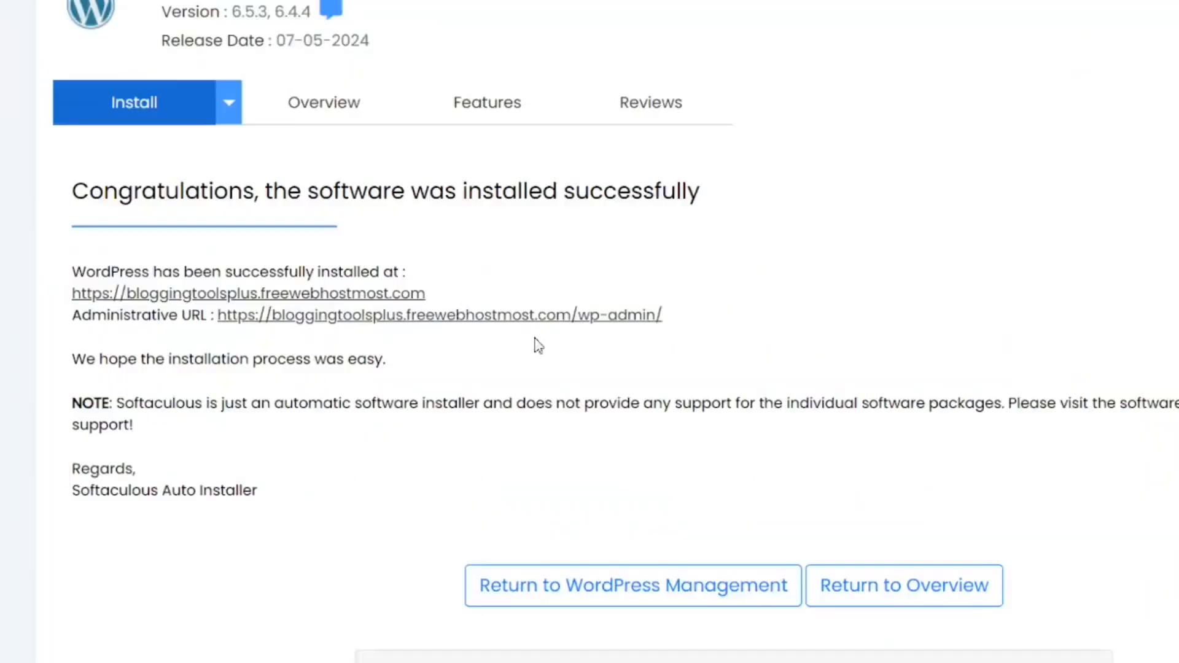
- Open the new site's WordPress dashboard through its administrative URL and look over the dashboard
{"action": "left_click", "coordinate": [449, 324]}
{"action": "scroll", "coordinate": [651, 338], "scroll_direction": "down", "scroll_amount": 7}
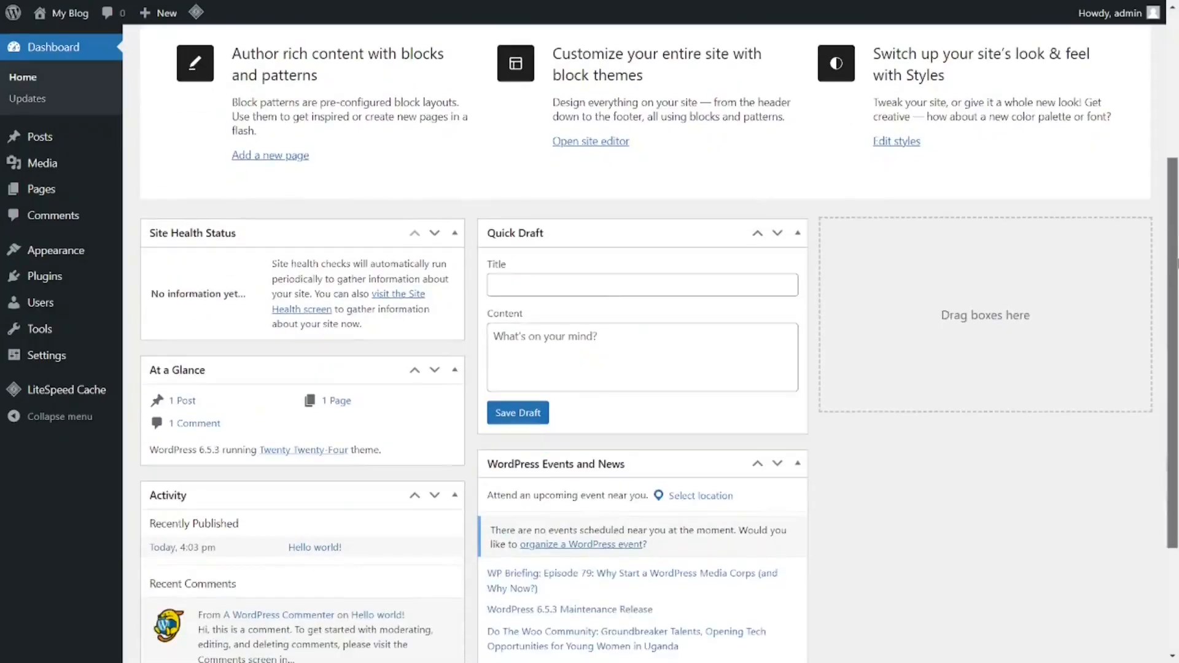
{"action": "scroll", "coordinate": [651, 338], "scroll_direction": "up", "scroll_amount": 2}
{"action": "scroll", "coordinate": [651, 338], "scroll_direction": "up", "scroll_amount": 4}
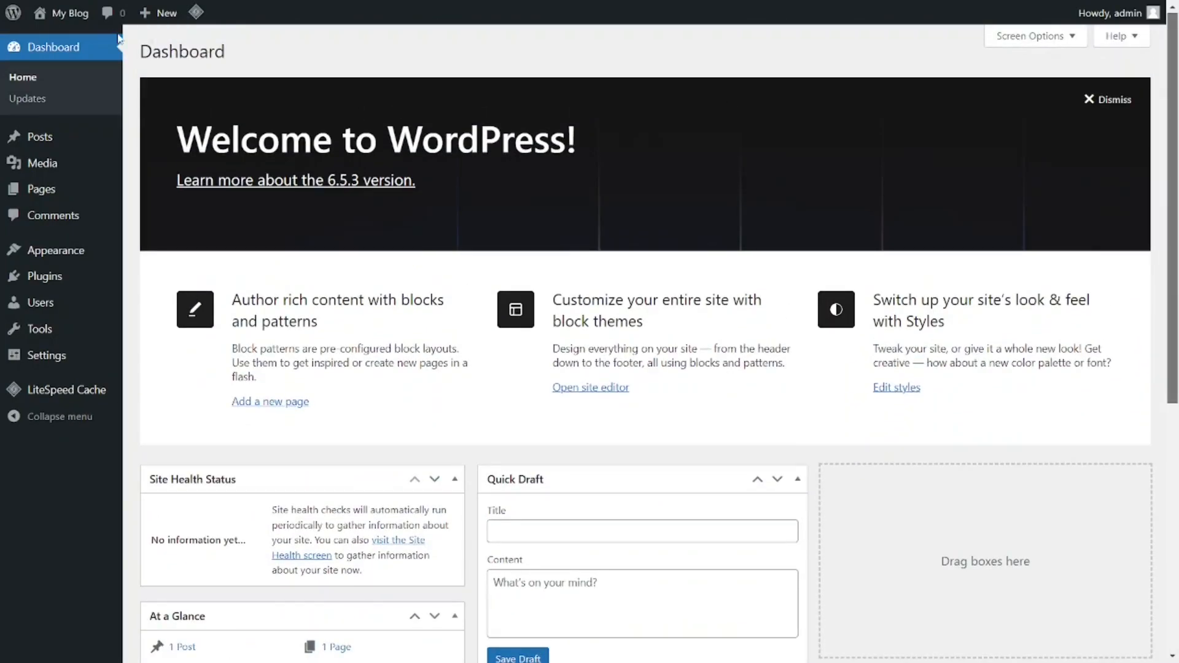
- Visit the My Blog front page, look through its content and inspect the site's connection security details
{"action": "mouse_move", "coordinate": [71, 23]}
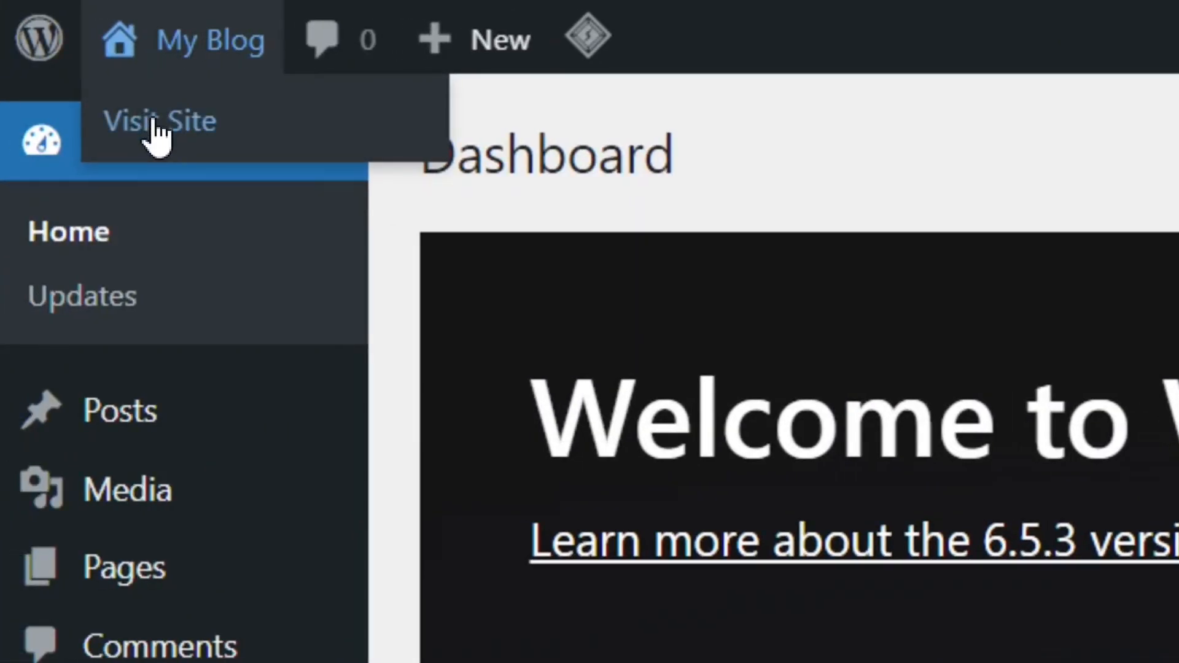
{"action": "left_click", "coordinate": [158, 137]}
{"action": "scroll", "coordinate": [590, 332], "scroll_direction": "down", "scroll_amount": 10}
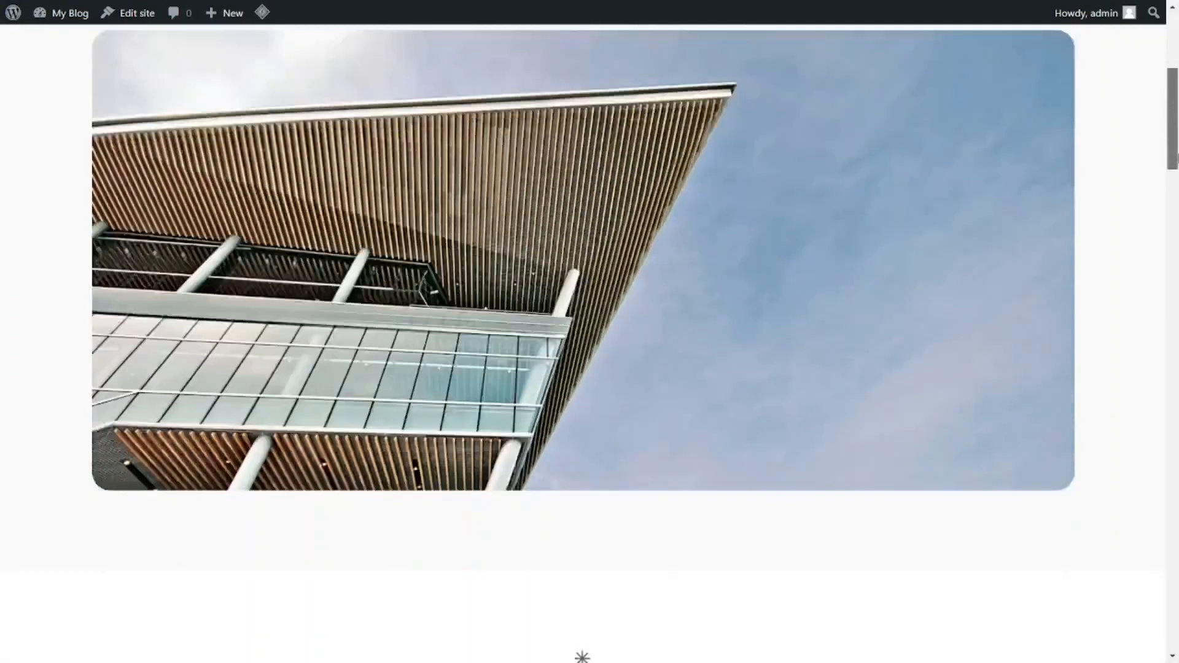
{"action": "scroll", "coordinate": [590, 331], "scroll_direction": "down", "scroll_amount": 15}
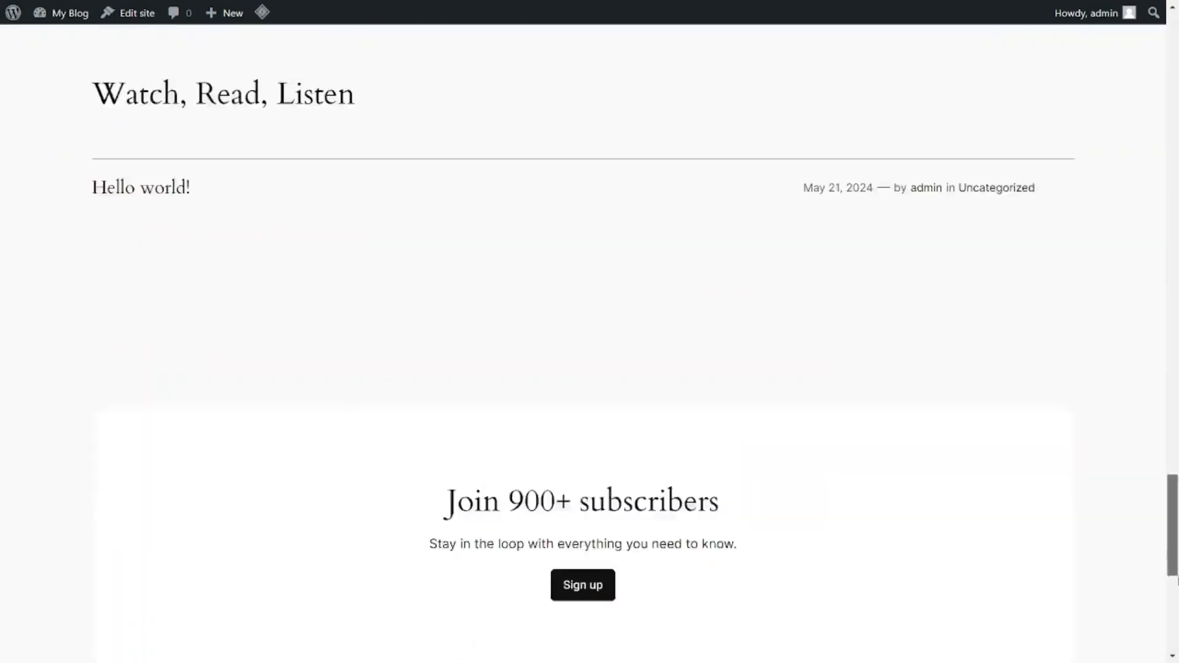
{"action": "scroll", "coordinate": [590, 331], "scroll_direction": "up", "scroll_amount": 7}
{"action": "left_click_drag", "start_coordinate": [1178, 434], "coordinate": [1178, 290]}
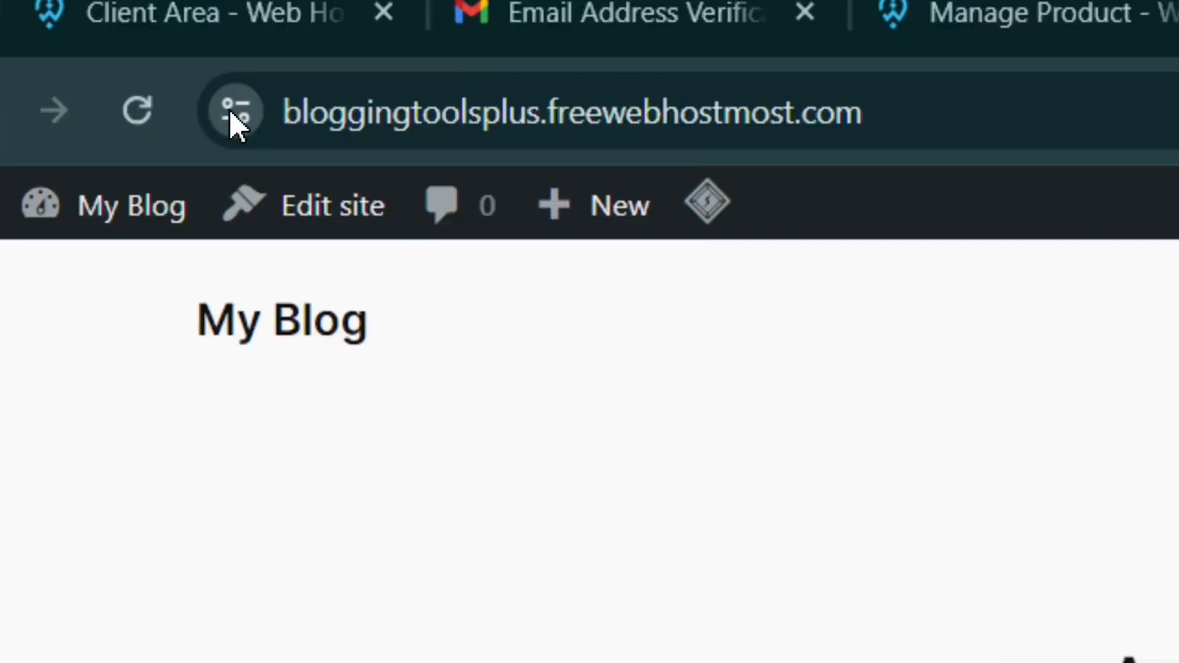
{"action": "left_click", "coordinate": [232, 113]}
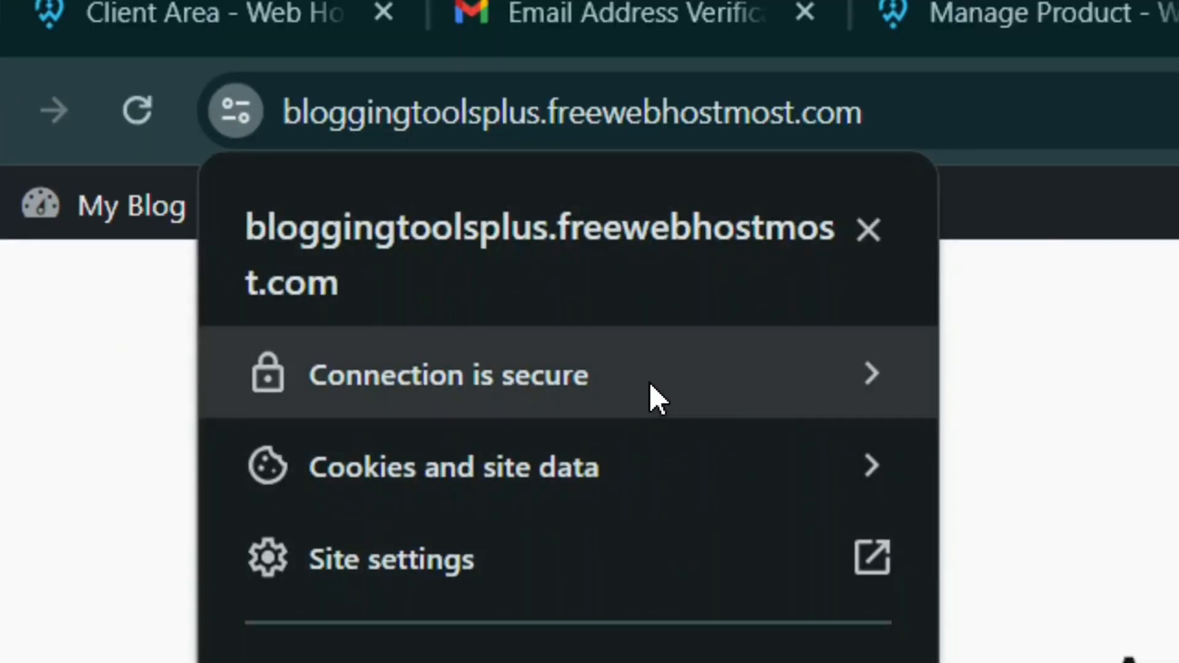
{"action": "left_click", "coordinate": [865, 375]}
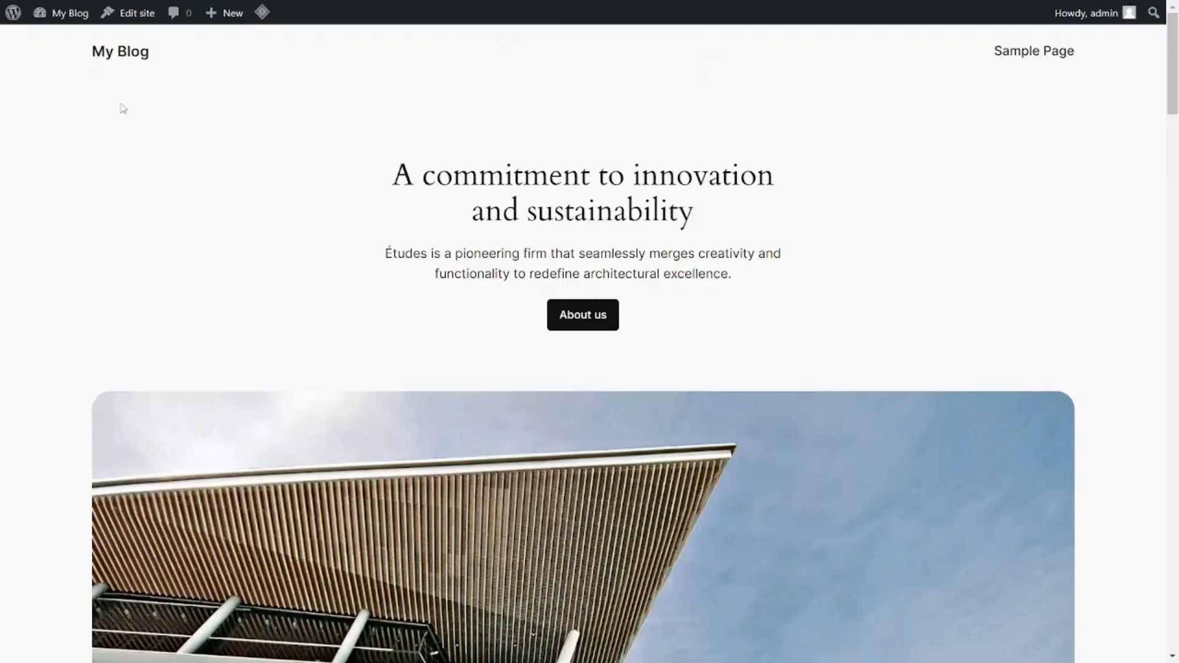
- Return to the WordPress dashboard and open the catalog for adding a new theme
{"action": "mouse_move", "coordinate": [60, 27]}
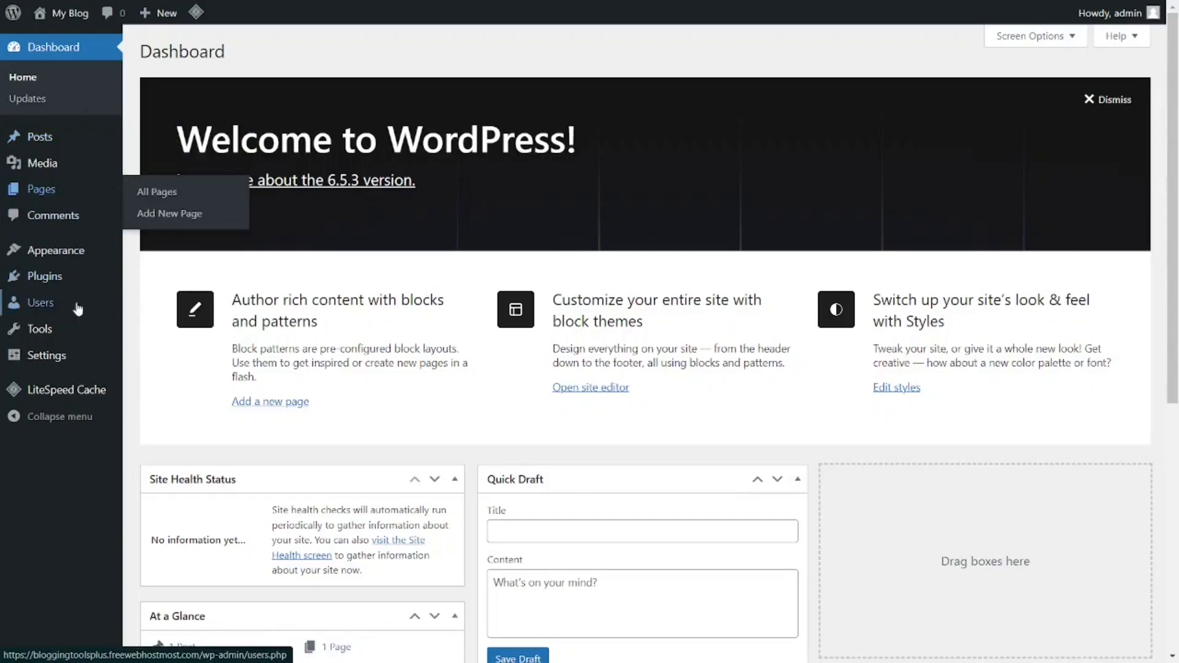
{"action": "mouse_move", "coordinate": [57, 257]}
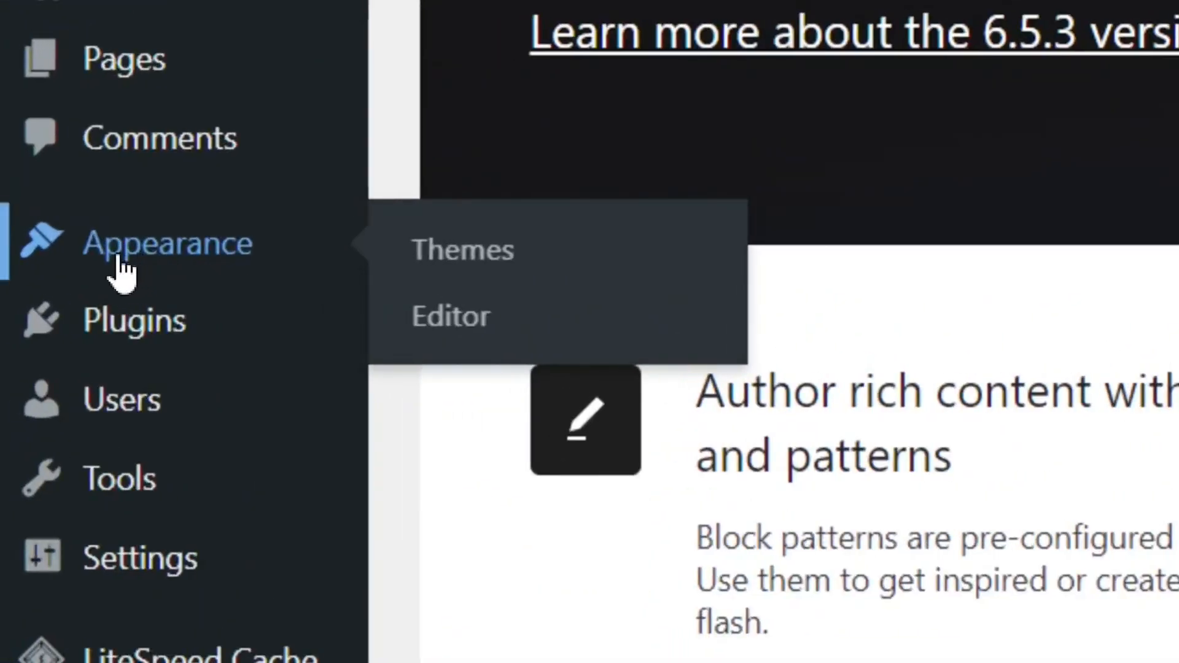
{"action": "left_click", "coordinate": [485, 258]}
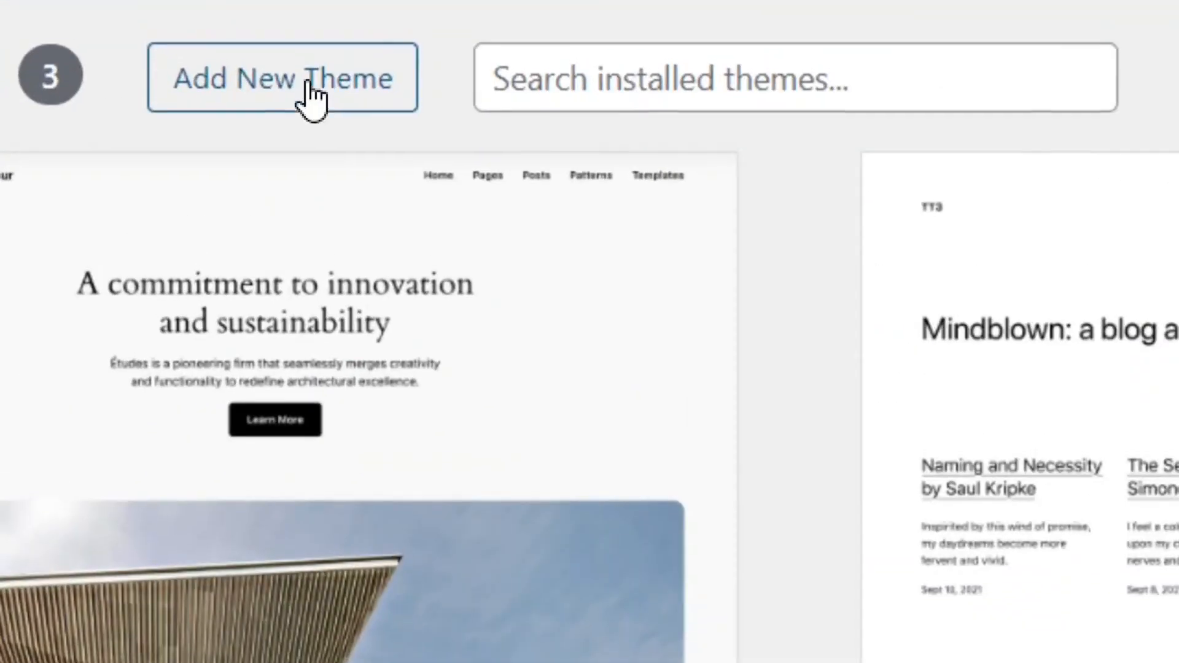
{"action": "left_click", "coordinate": [286, 106]}
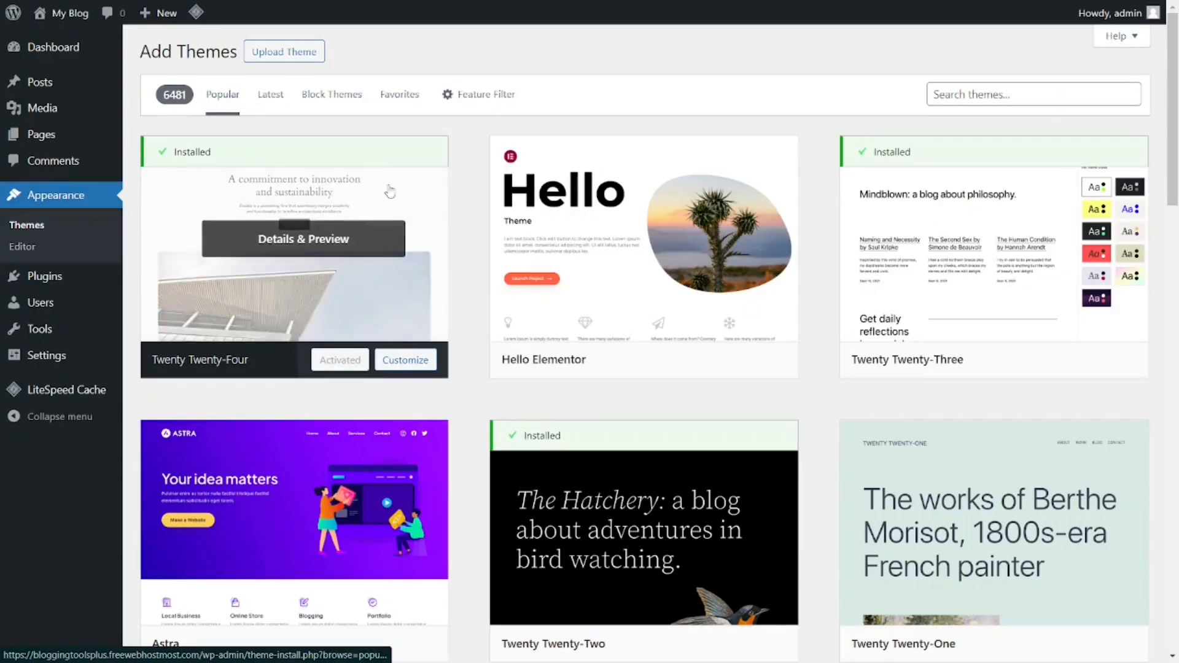
- Preview the Astra theme and examine the layout of its demo page
{"action": "scroll", "coordinate": [543, 388], "scroll_direction": "down", "scroll_amount": 4}
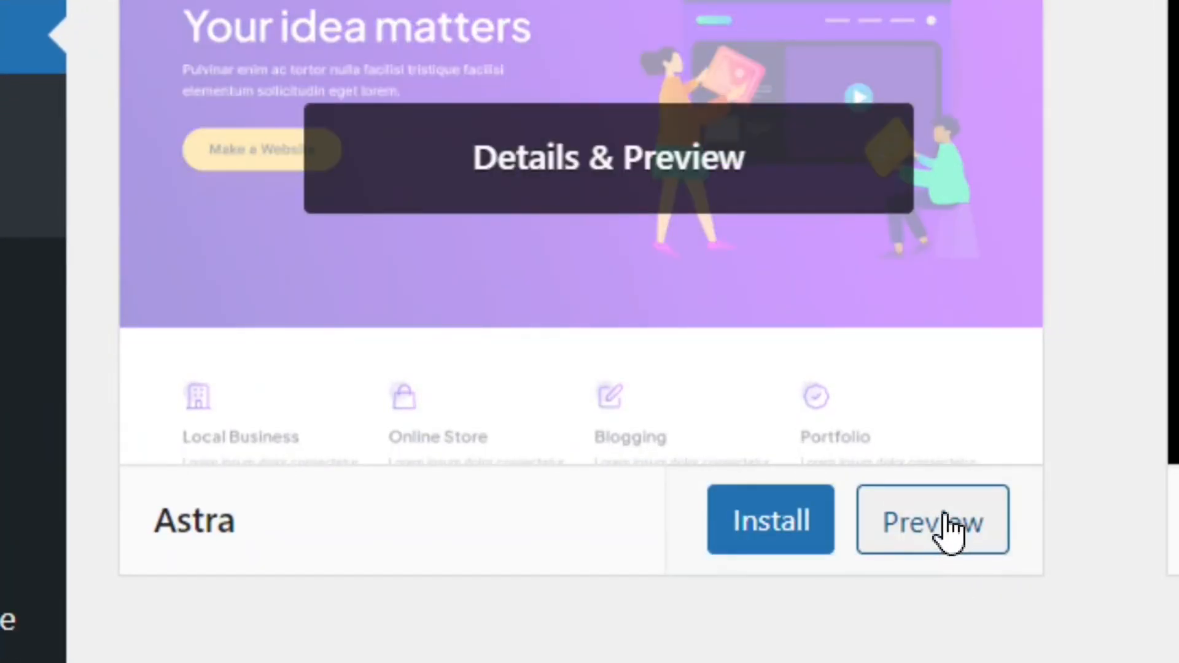
{"action": "left_click", "coordinate": [942, 526]}
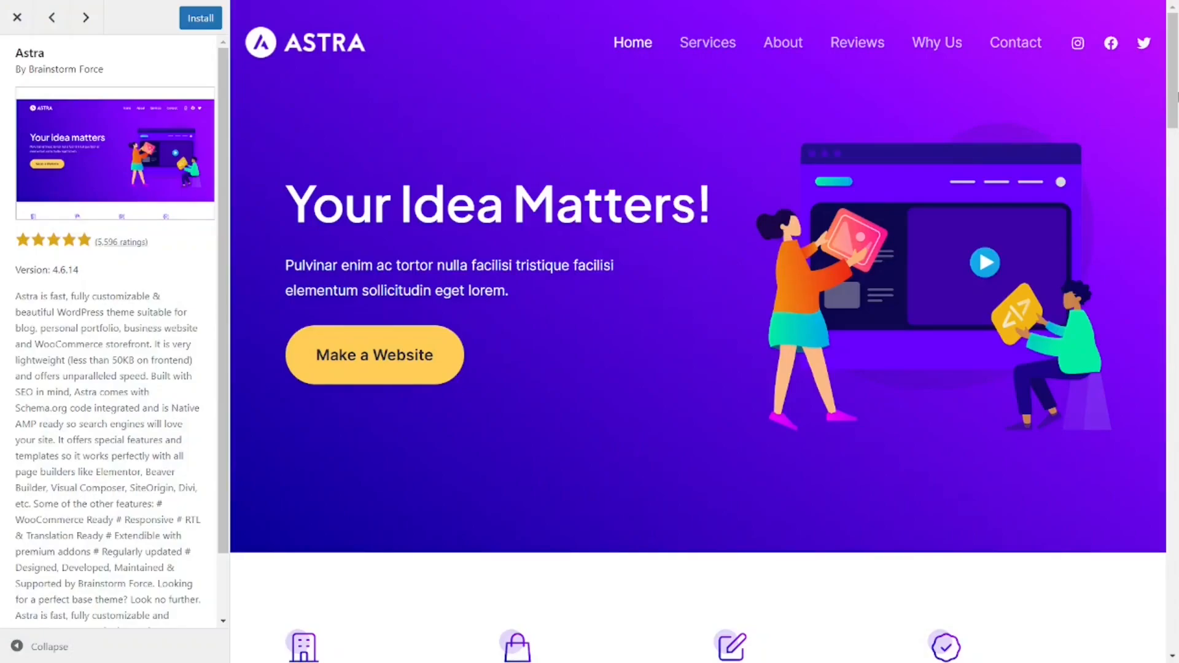
{"action": "left_click_drag", "start_coordinate": [1178, 97], "coordinate": [1178, 367]}
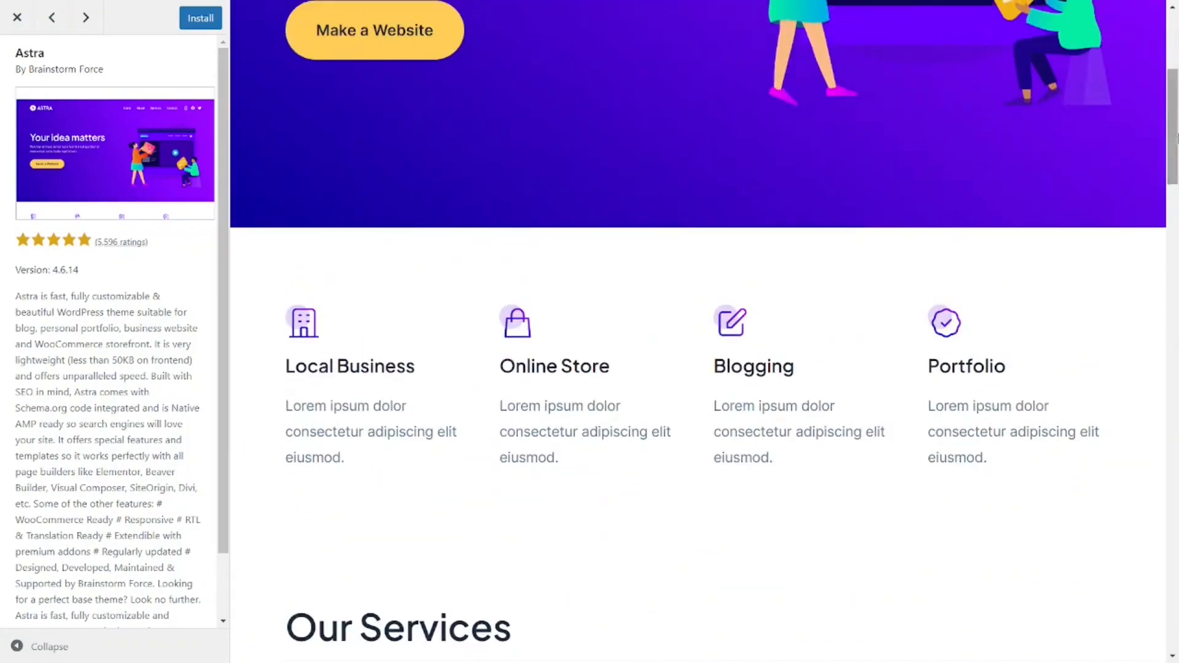
{"action": "mouse_move", "coordinate": [1178, 138]}
{"action": "left_mouse_down"}
{"action": "mouse_move", "coordinate": [1178, 71]}
{"action": "mouse_move", "coordinate": [1178, 140]}
{"action": "left_mouse_up"}
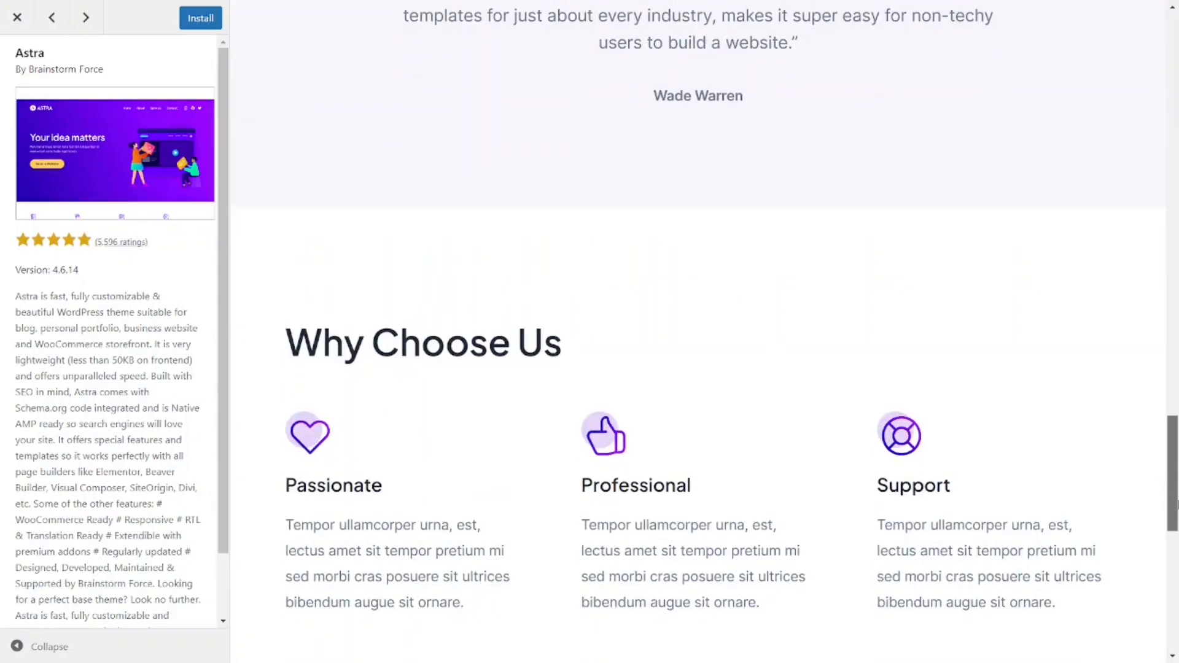
{"action": "left_click_drag", "start_coordinate": [1178, 504], "coordinate": [1178, 367]}
{"action": "left_click_drag", "start_coordinate": [1177, 166], "coordinate": [1177, 52]}
{"action": "left_click_drag", "start_coordinate": [1178, 100], "coordinate": [1177, 163]}
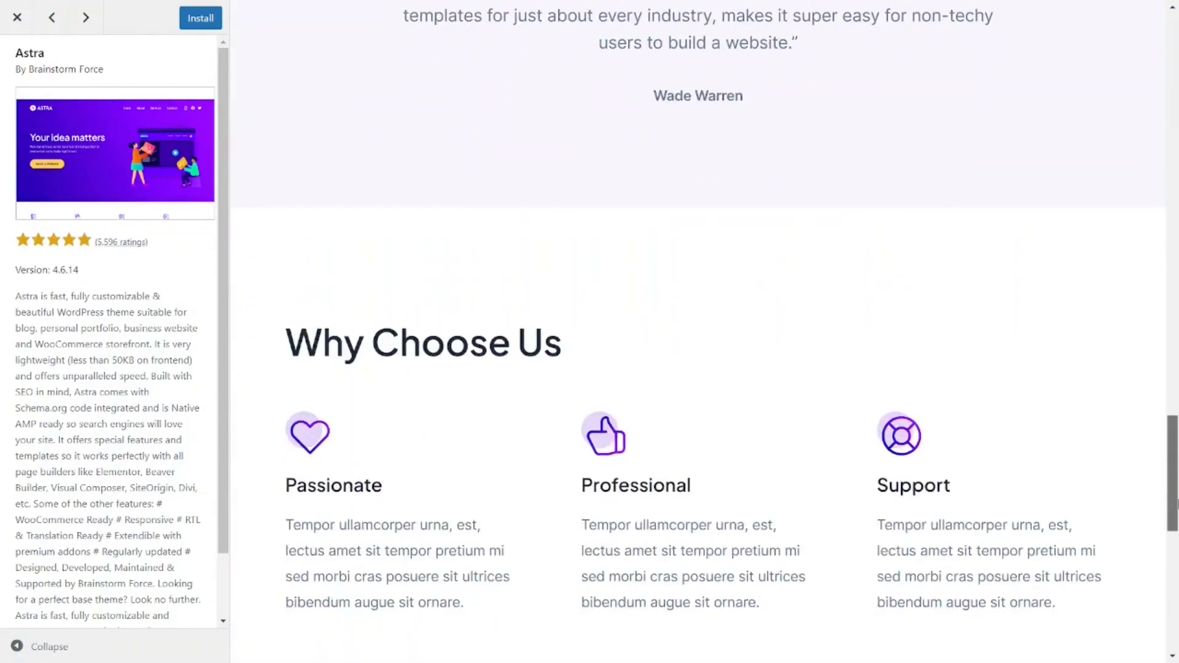
{"action": "left_click_drag", "start_coordinate": [1177, 503], "coordinate": [1178, 418]}
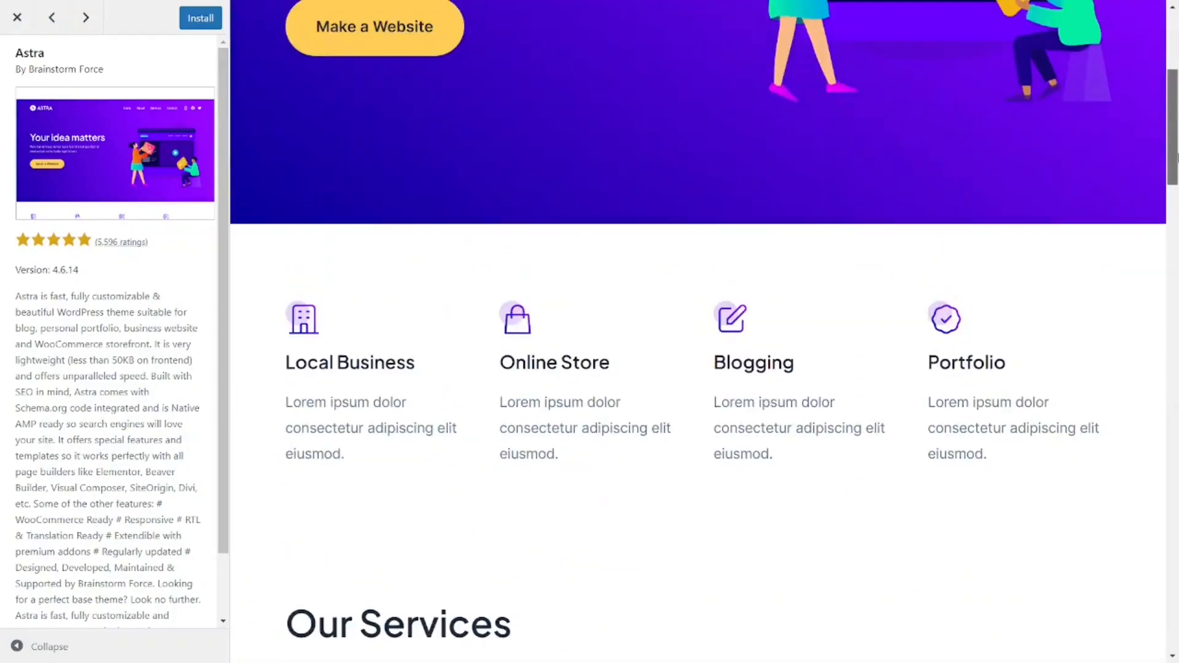
{"action": "left_click_drag", "start_coordinate": [1178, 157], "coordinate": [1178, 234]}
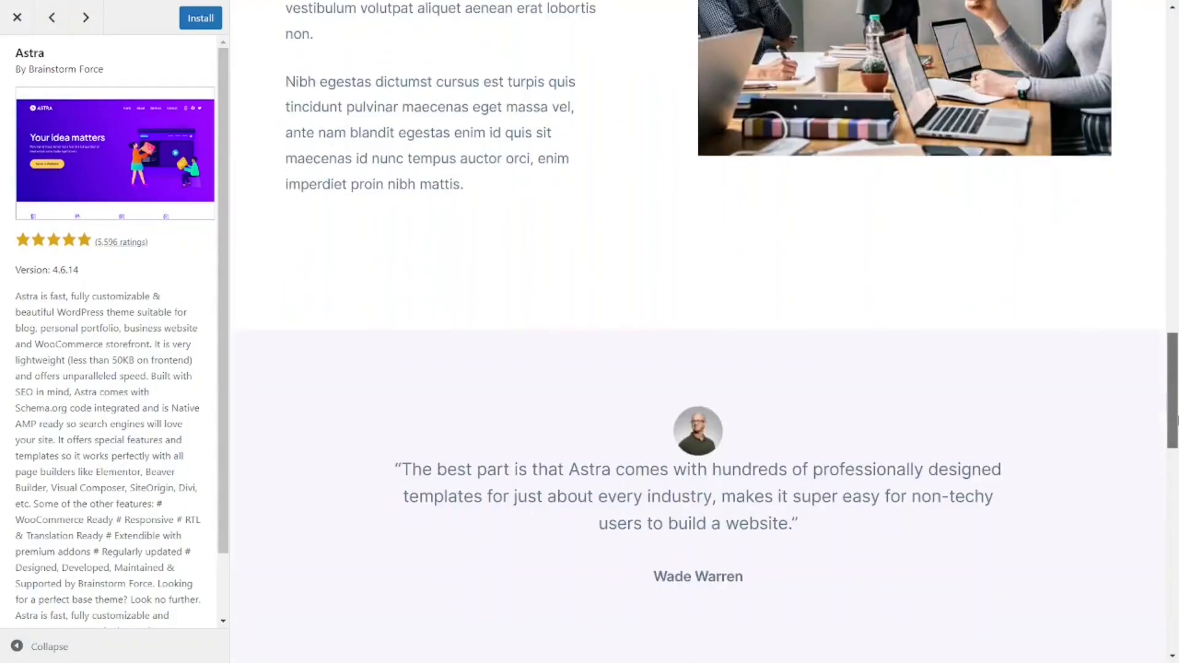